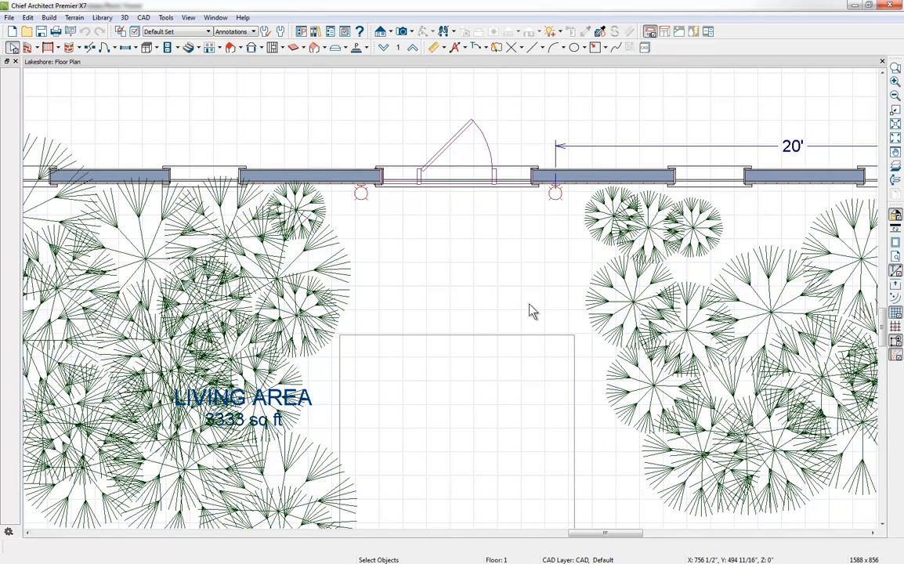
Step: Draw room dividers enclosing a rectangular room in front of the entry door, spanning between the two outdoor wall lights
left_click(38, 49)
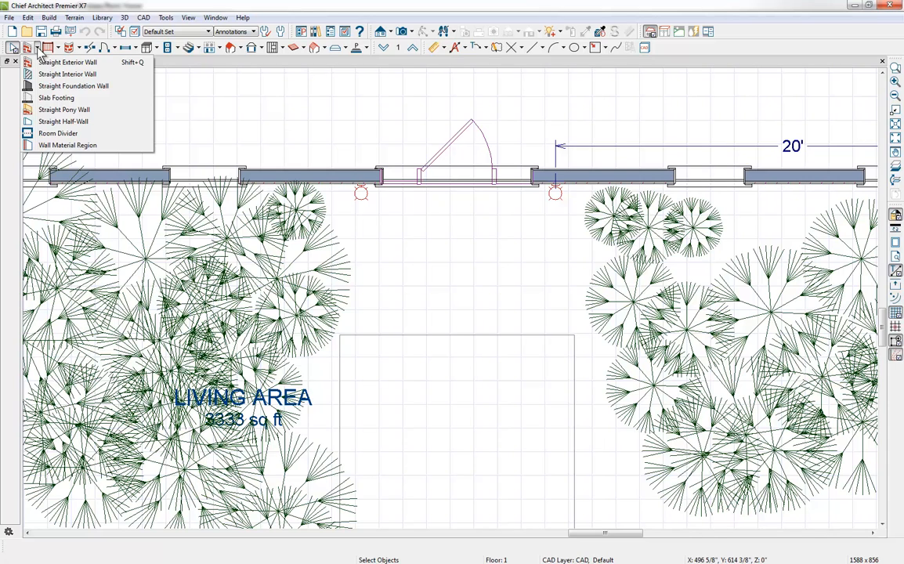
left_click(36, 133)
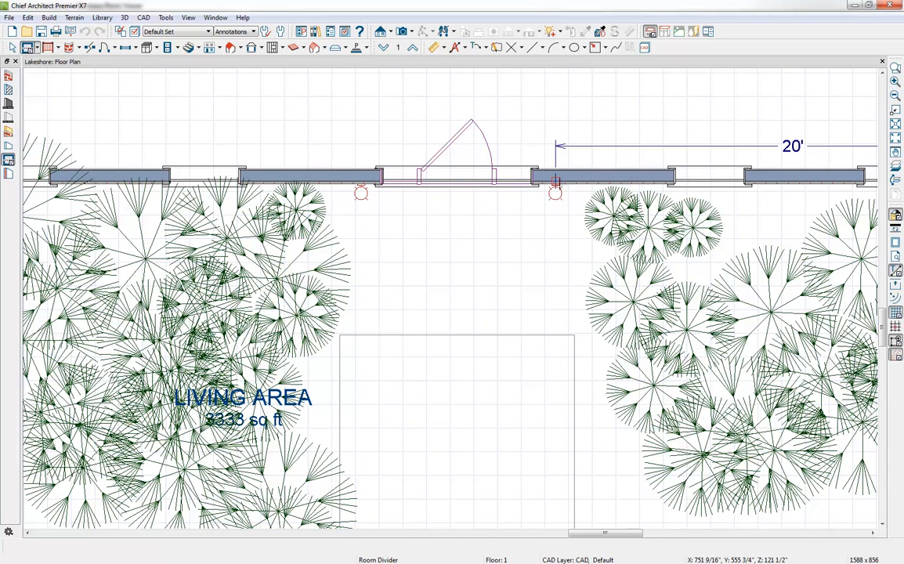
mouse_move(555, 184)
left_mouse_down()
mouse_move(554, 333)
mouse_move(362, 334)
mouse_move(360, 181)
left_mouse_up()
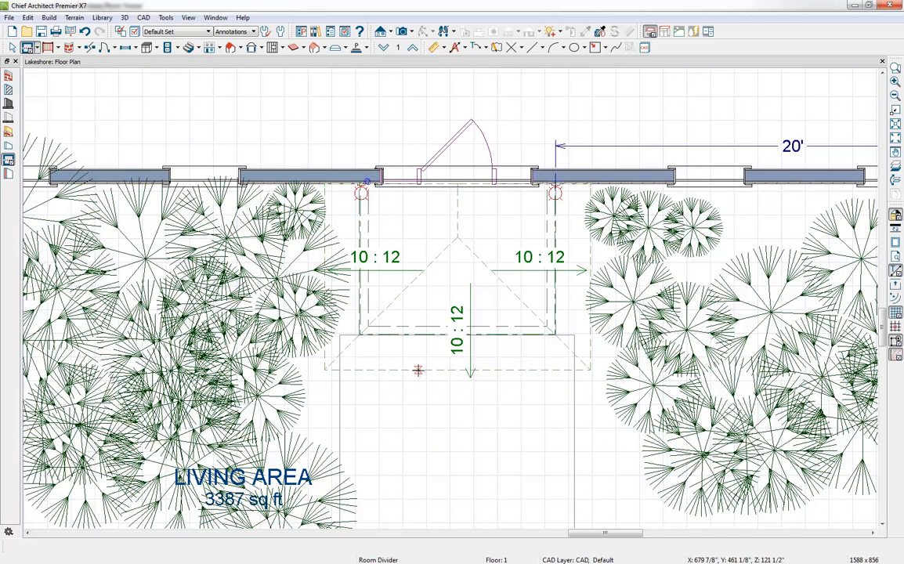
Step: Create a Full Camera view from the front walkway looking toward the entry door, framing the new roof and platform
left_click(410, 32)
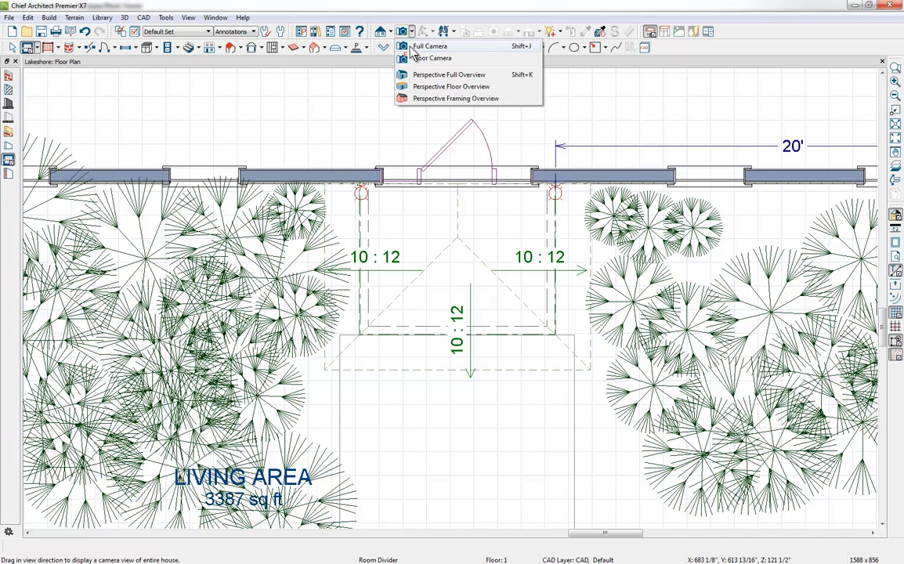
left_click(426, 46)
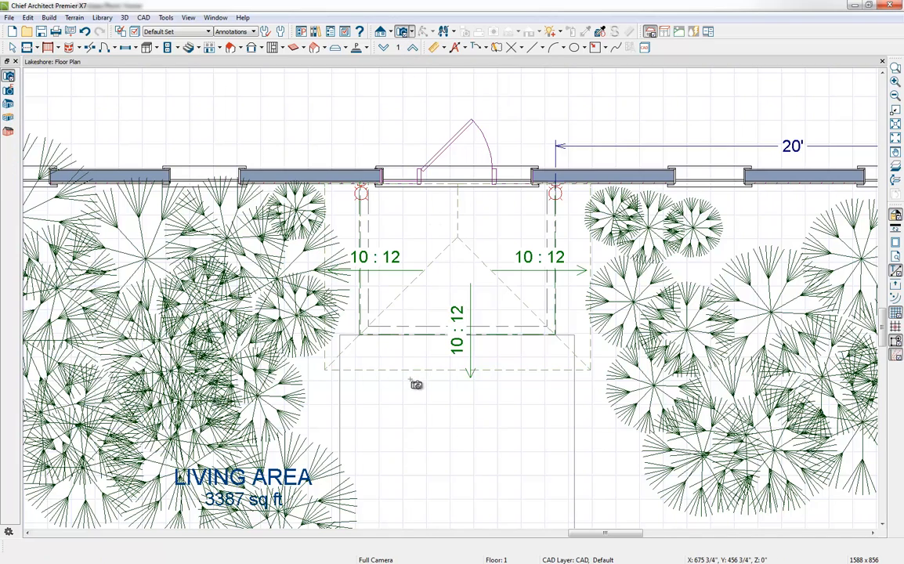
scroll(416, 384, "down", 4)
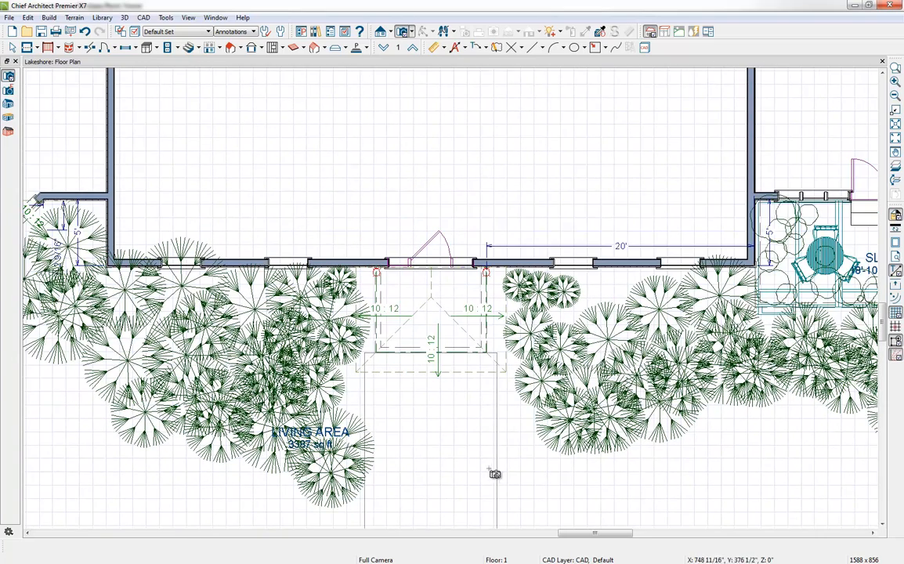
left_click_drag(510, 484, 462, 371)
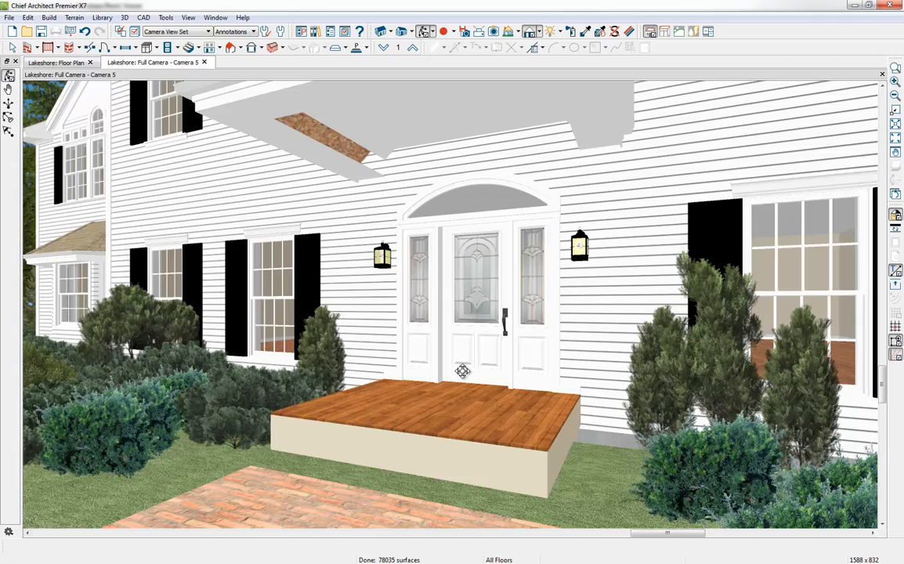
scroll(461, 369, "down", 5)
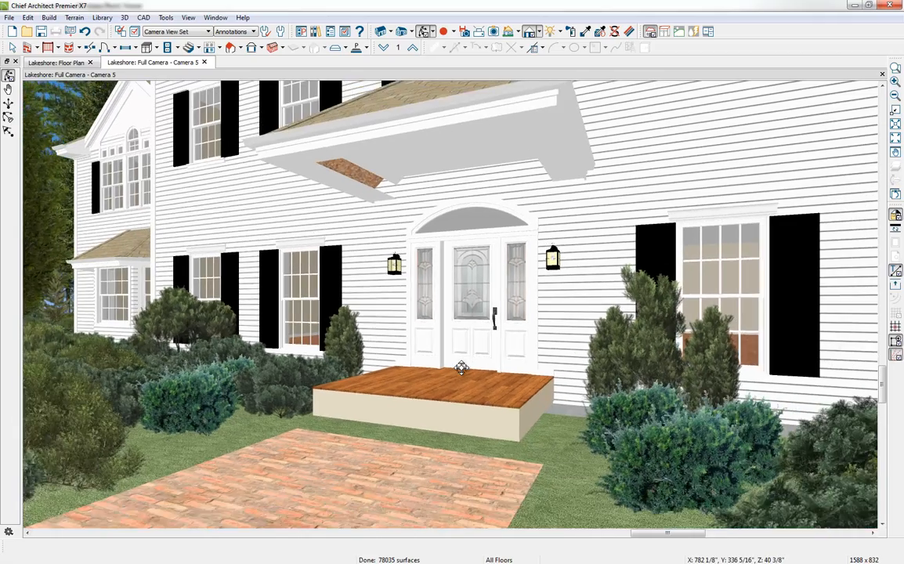
scroll(461, 368, "down", 2)
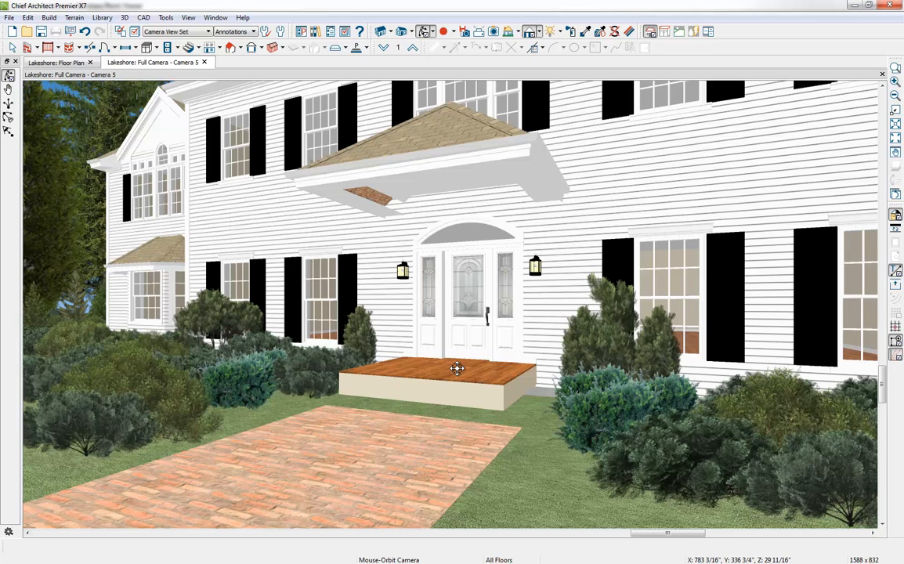
Step: Set the room type of the new room in front of the entry door to Porch
left_click(457, 371)
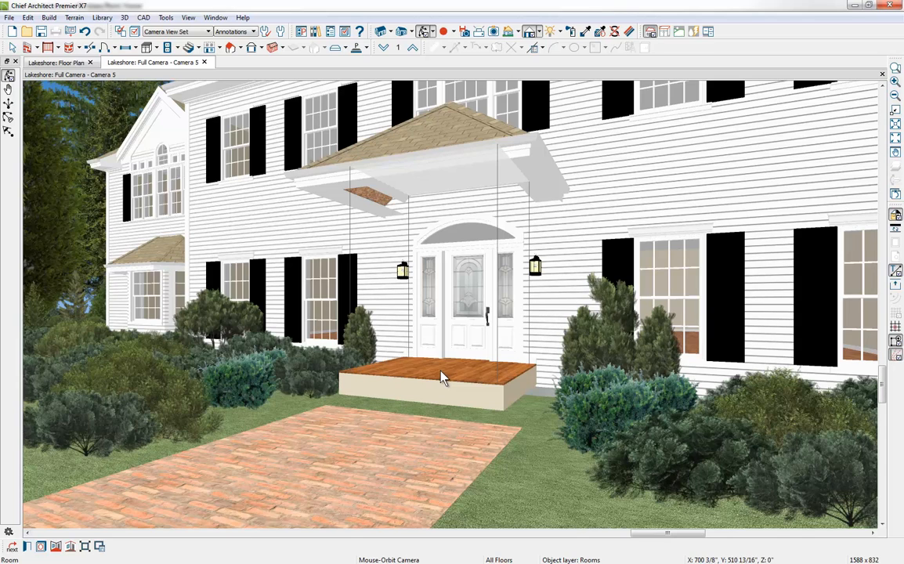
key("Escape")
left_click(439, 369)
left_click(27, 547)
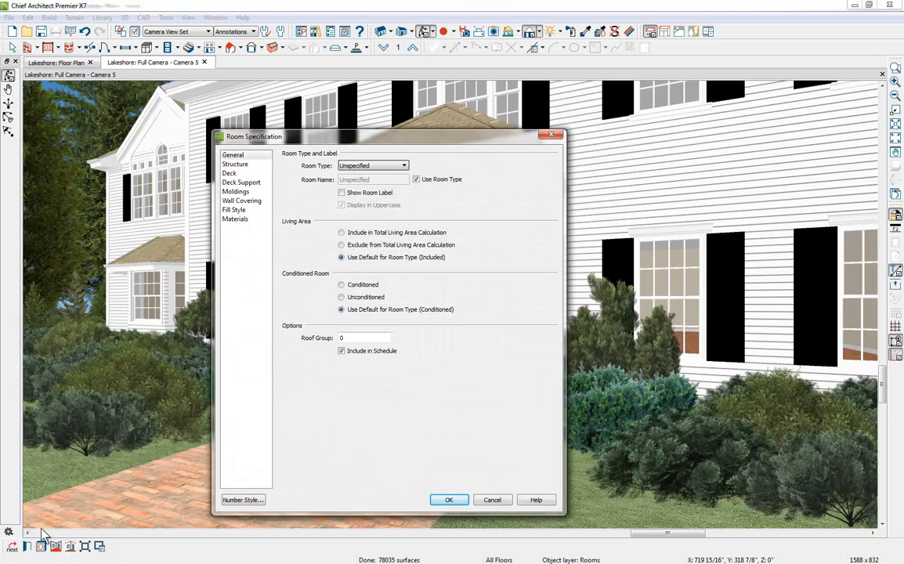
left_click(376, 169)
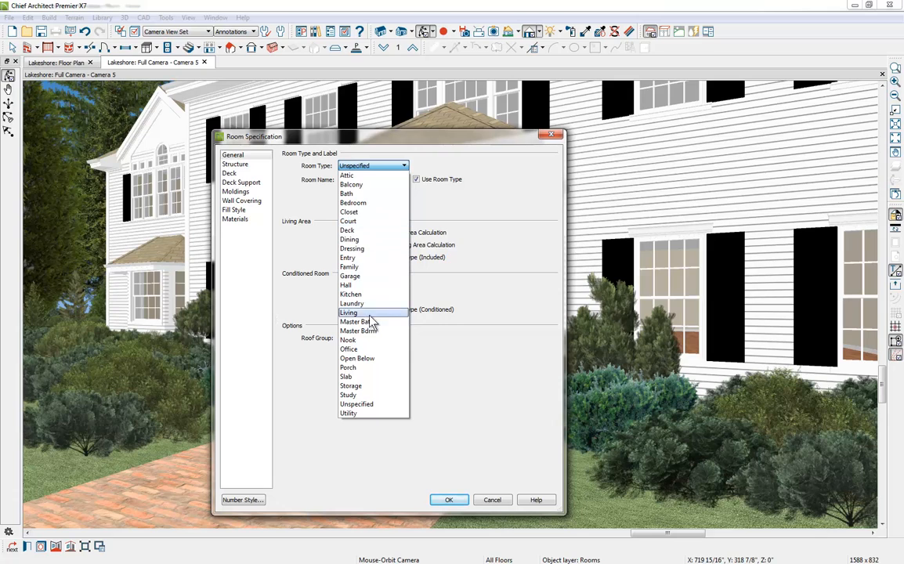
left_click(362, 368)
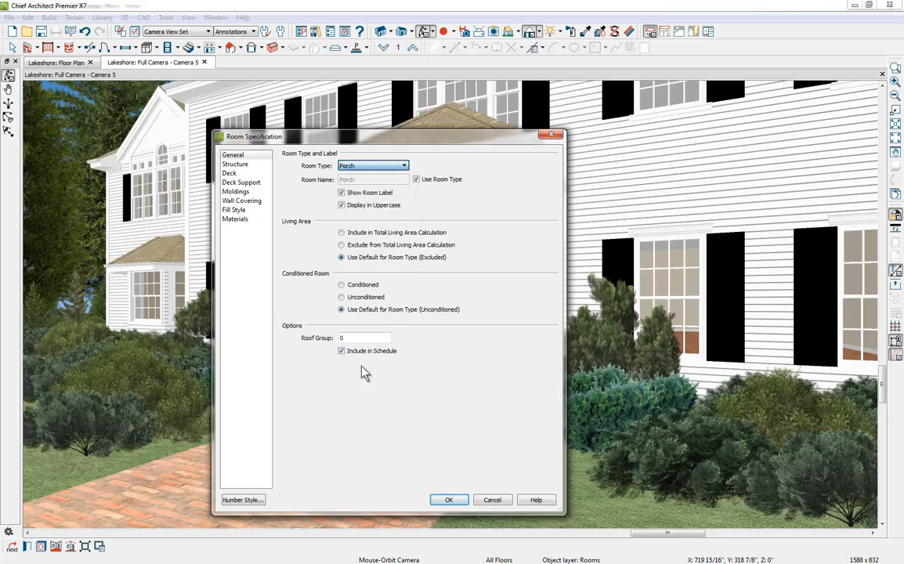
Step: Set the thickness of the porch's concrete floor structure layer to 24 inches
left_click(252, 169)
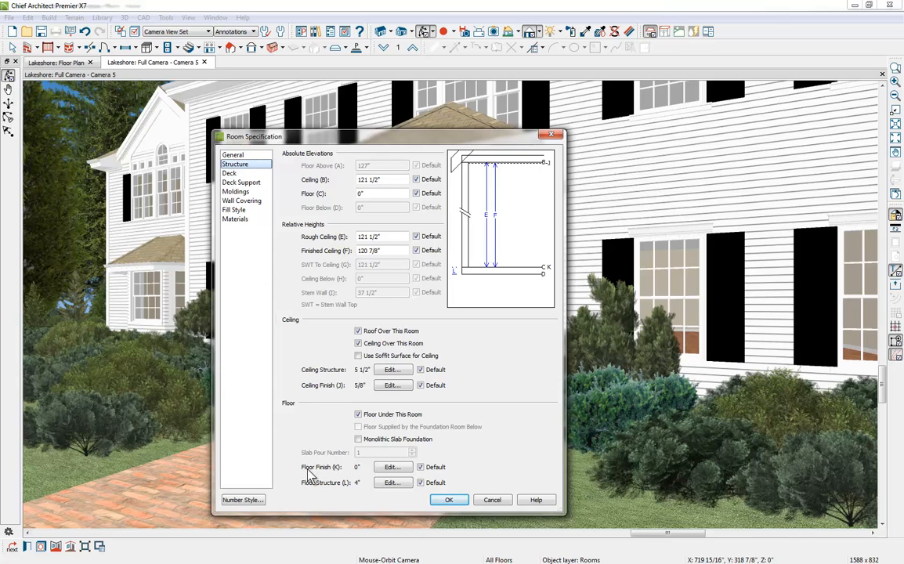
left_click(389, 483)
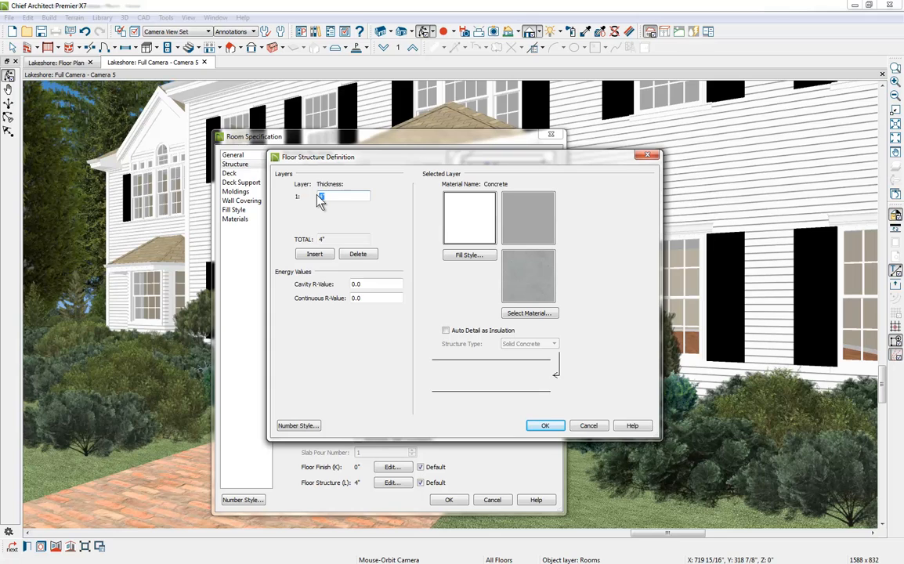
type("24")
left_click(543, 426)
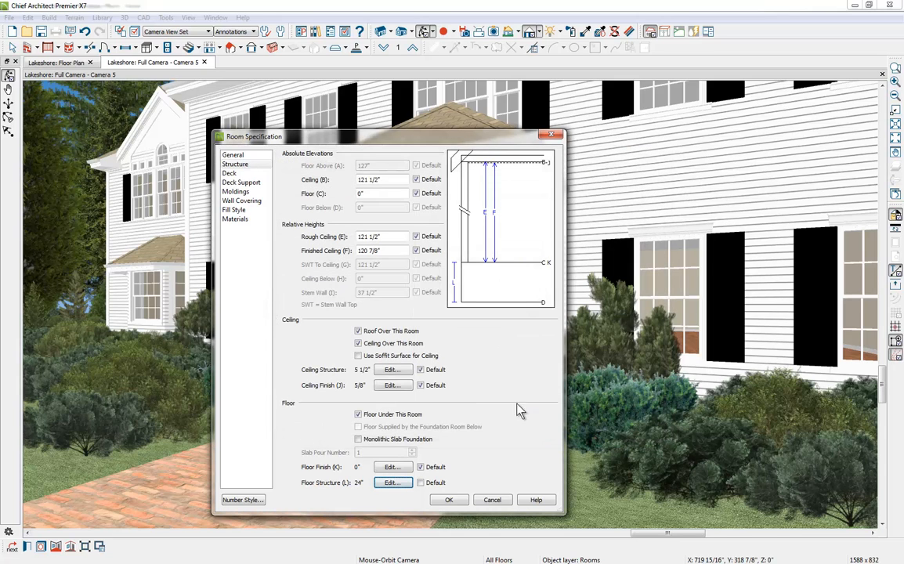
Step: Replace the porch's Ceiling Over This Room option with Use Soffit Surface for Ceiling and set its ceiling elevation to 110 inches
left_click(358, 345)
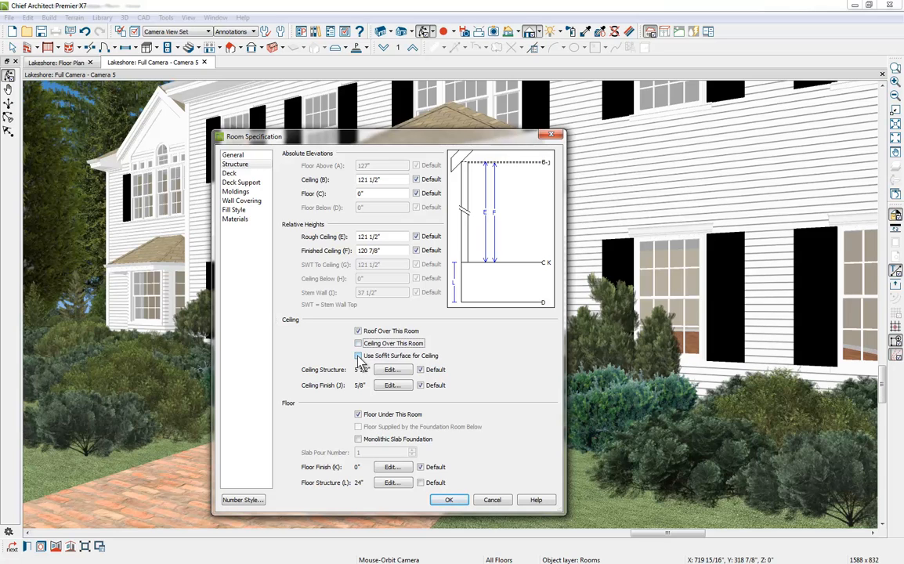
left_click(358, 357)
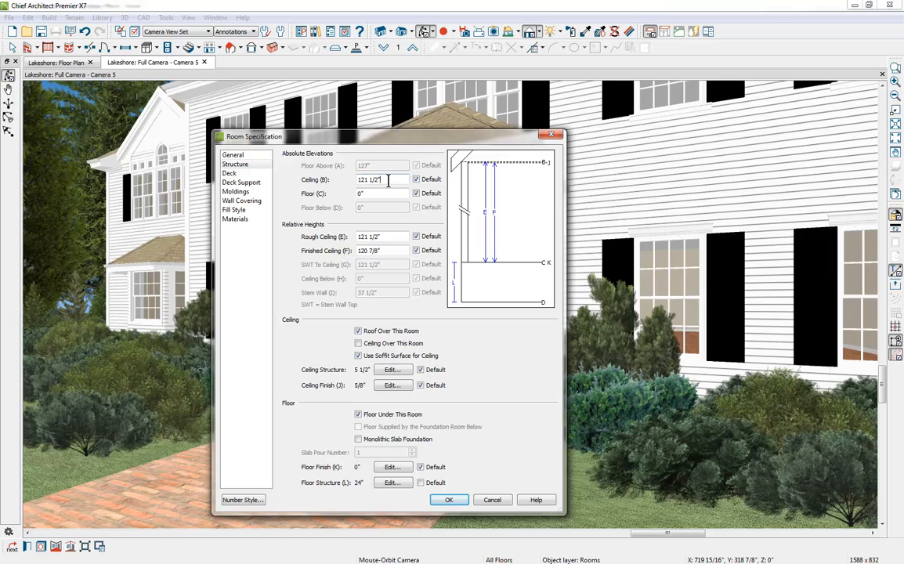
left_click_drag(381, 179, 359, 180)
type("110")
left_click(385, 194)
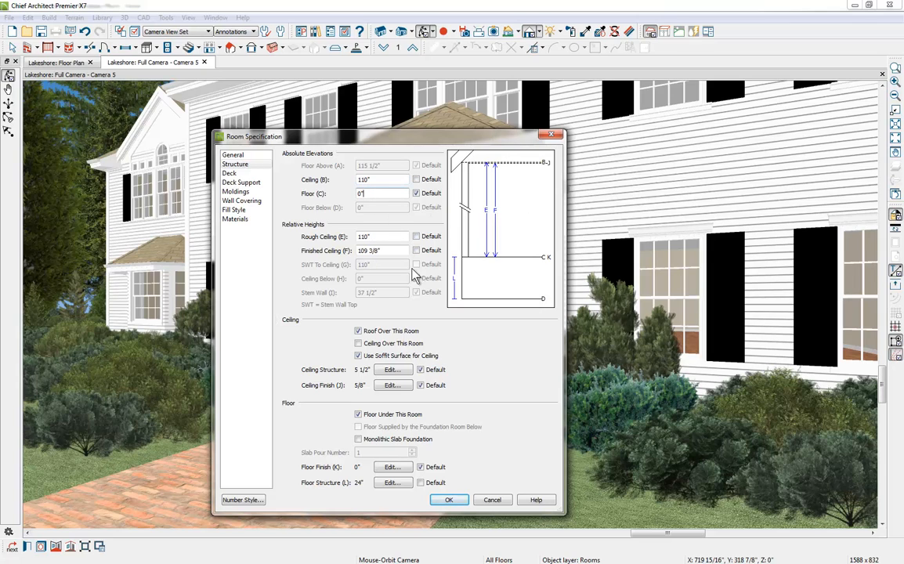
left_click(451, 501)
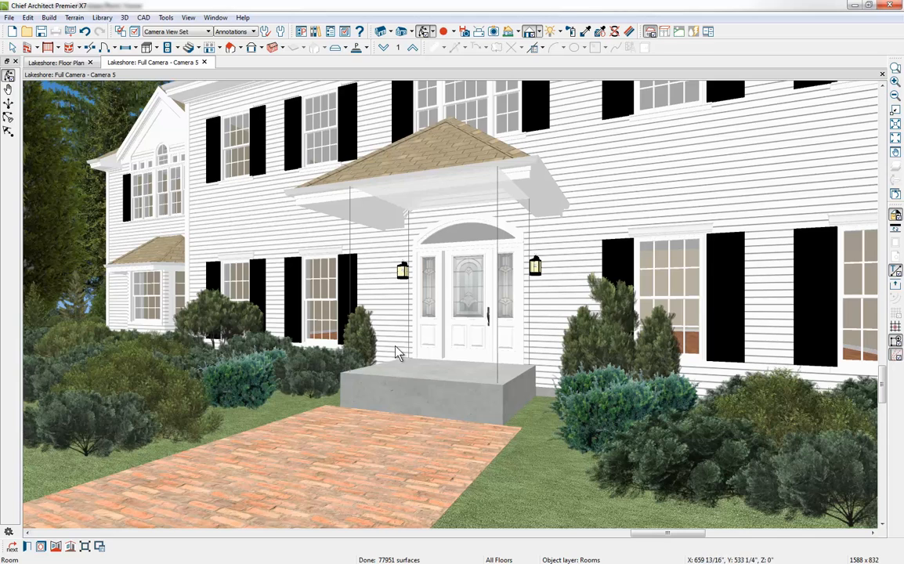
Step: Show the floor plan and the camera view side by side, with the plan focused on the porch
left_click(67, 64)
left_click_drag(44, 96, 44, 94)
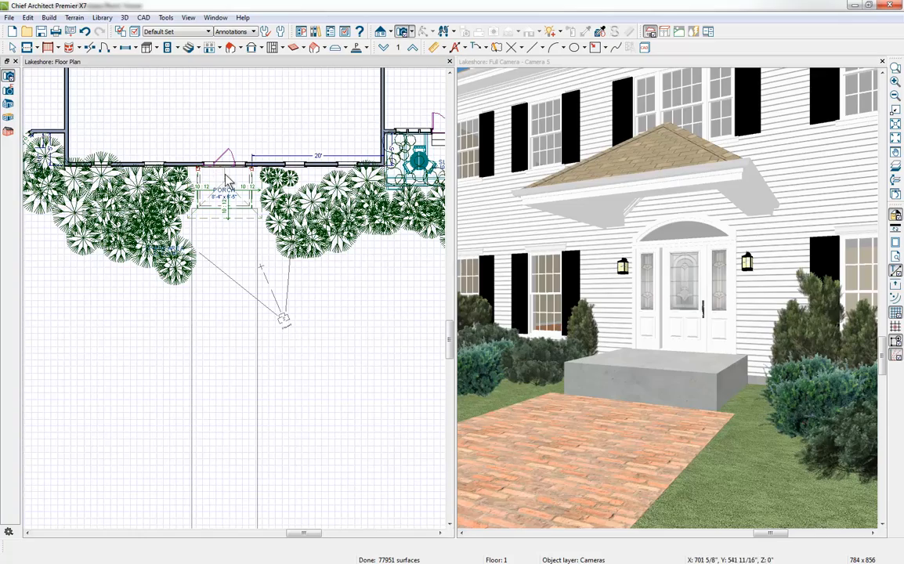
scroll(211, 176, "up", 1)
scroll(216, 182, "up", 1)
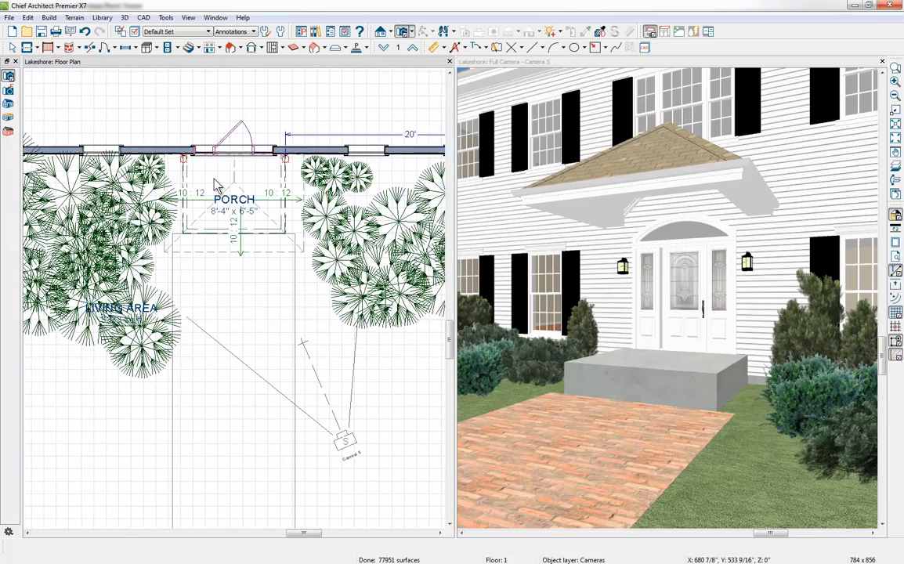
scroll(245, 185, "up", 2)
scroll(247, 185, "up", 1)
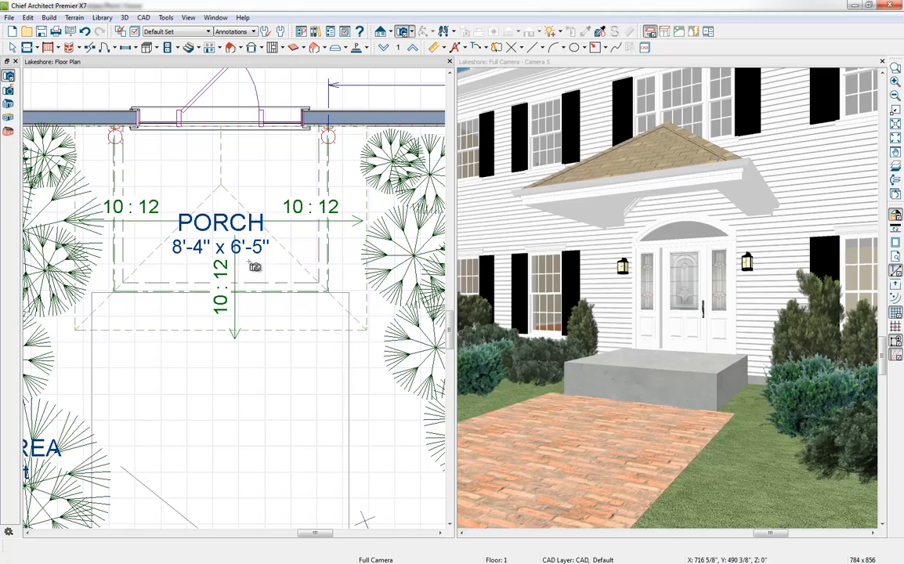
Step: Change the porch's front room divider into a full gable wall
left_click(12, 48)
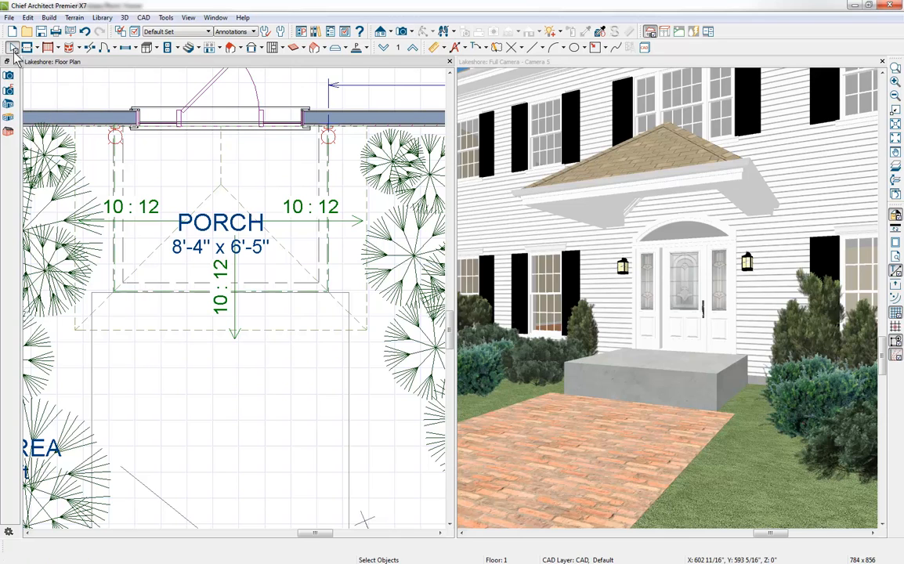
left_click(182, 291)
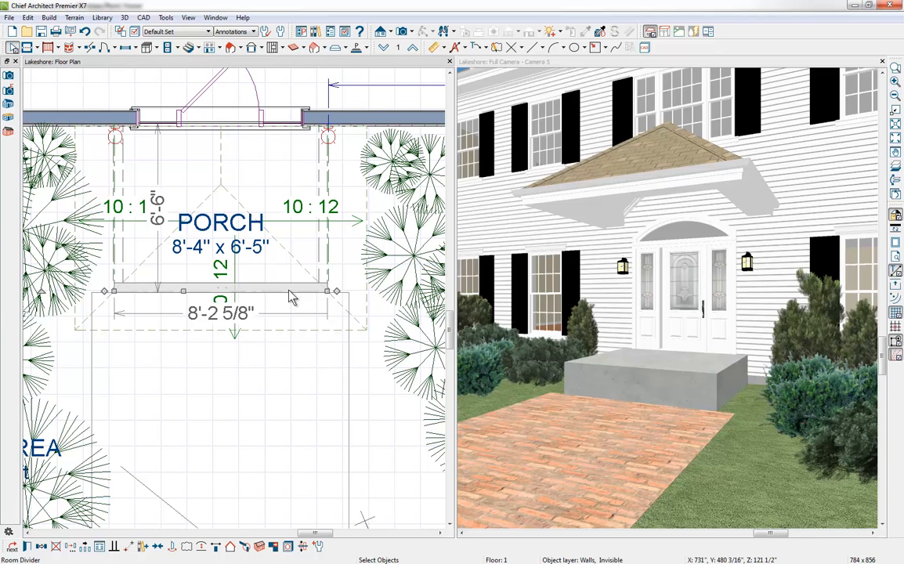
left_click(232, 548)
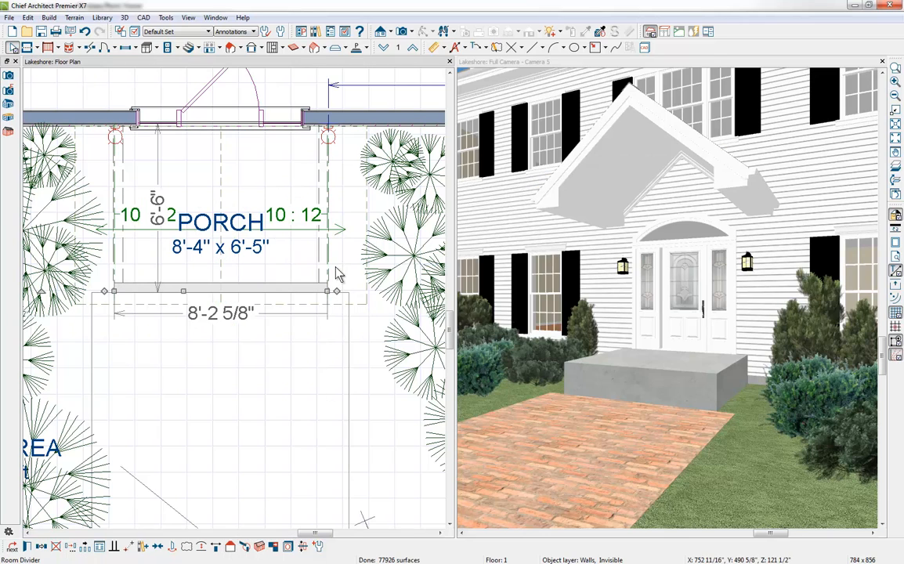
Step: Set the roof pitch over both side room dividers of the porch to 7 in 12
left_click(327, 274)
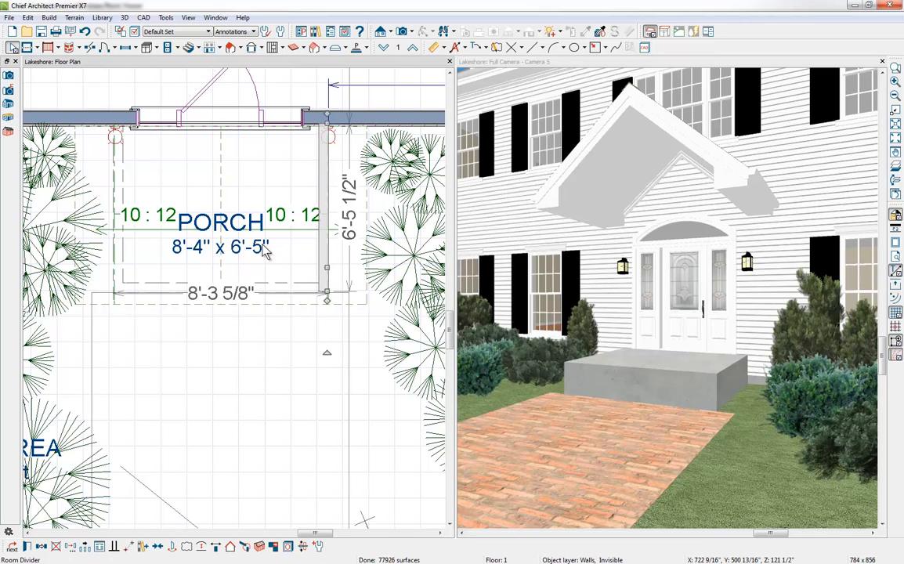
left_click(121, 268)
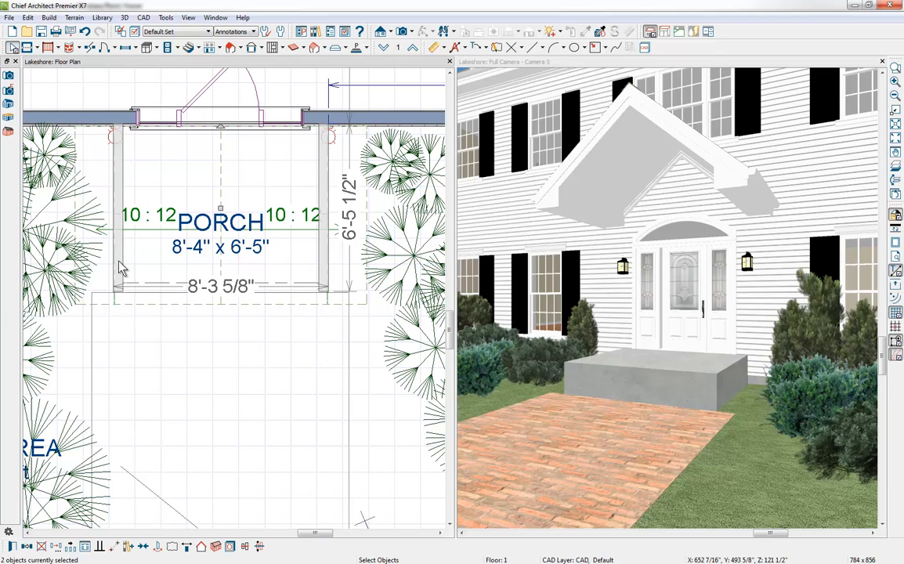
left_click(13, 547)
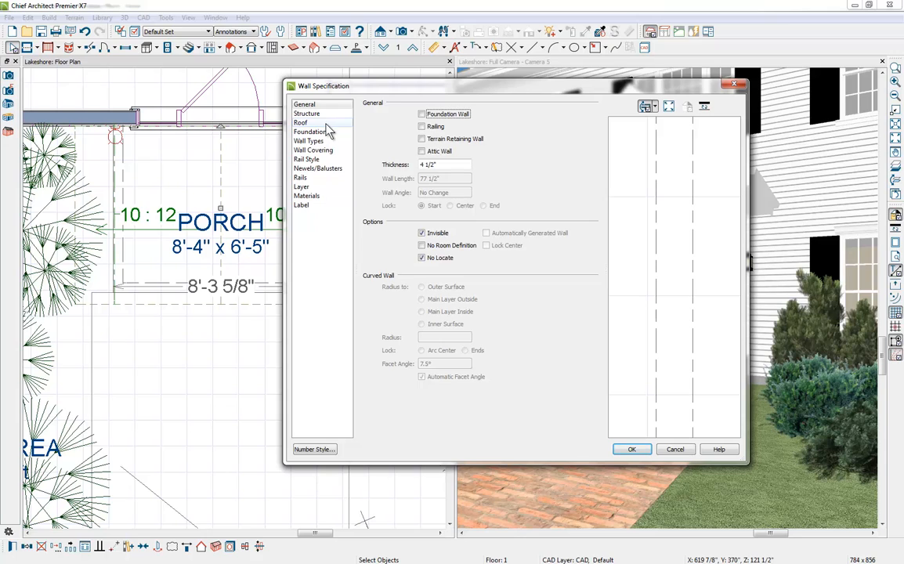
left_click(328, 124)
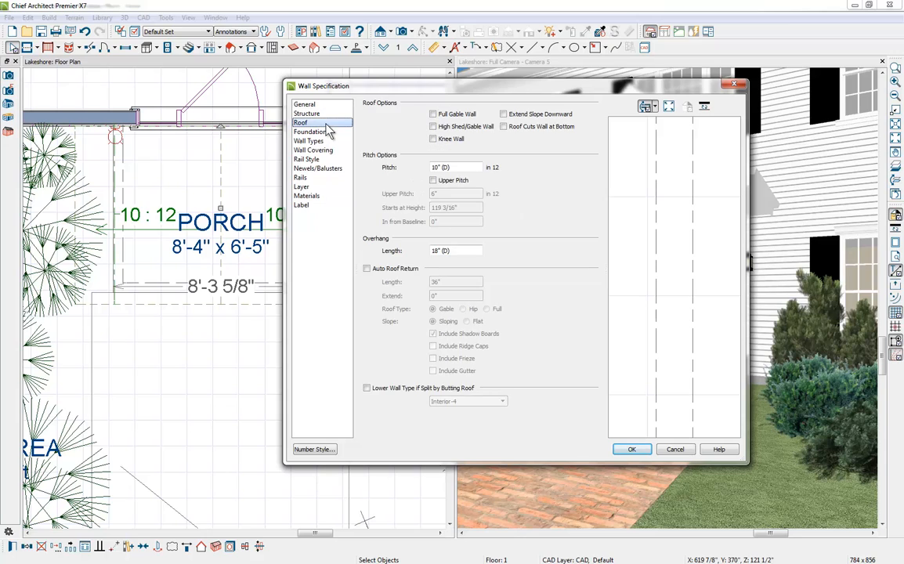
double_click(459, 167)
type("7")
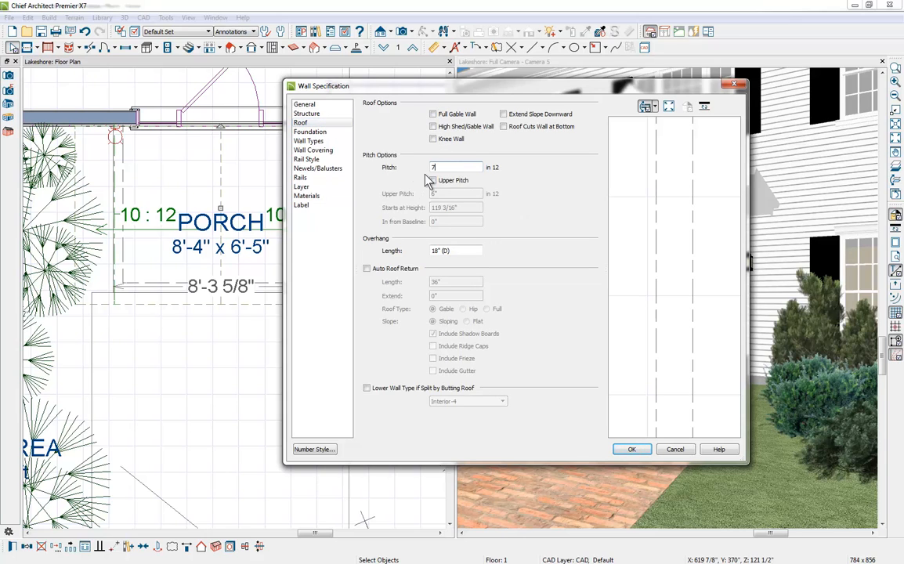
left_click(638, 451)
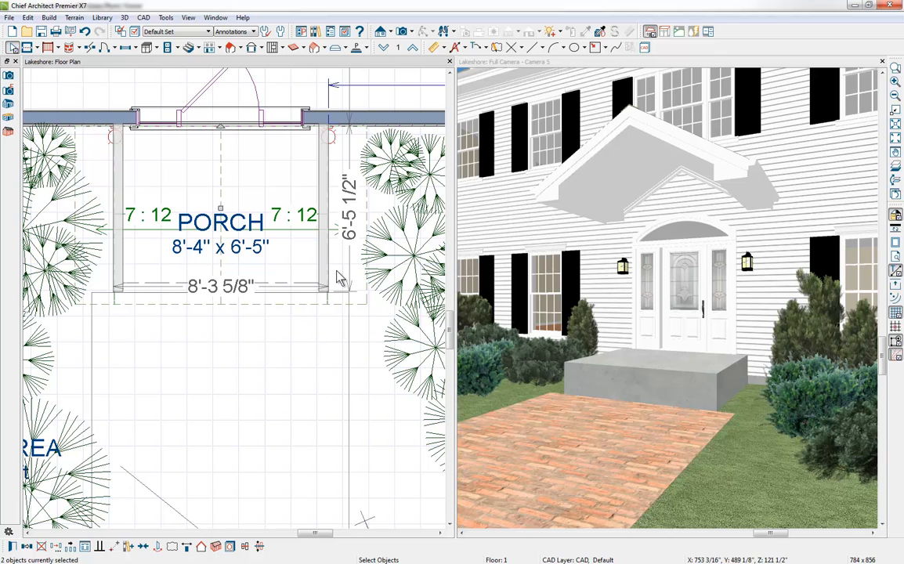
Step: Turn off Auto Rebuild Roofs in the roof building settings
left_click(228, 47)
left_click(250, 62)
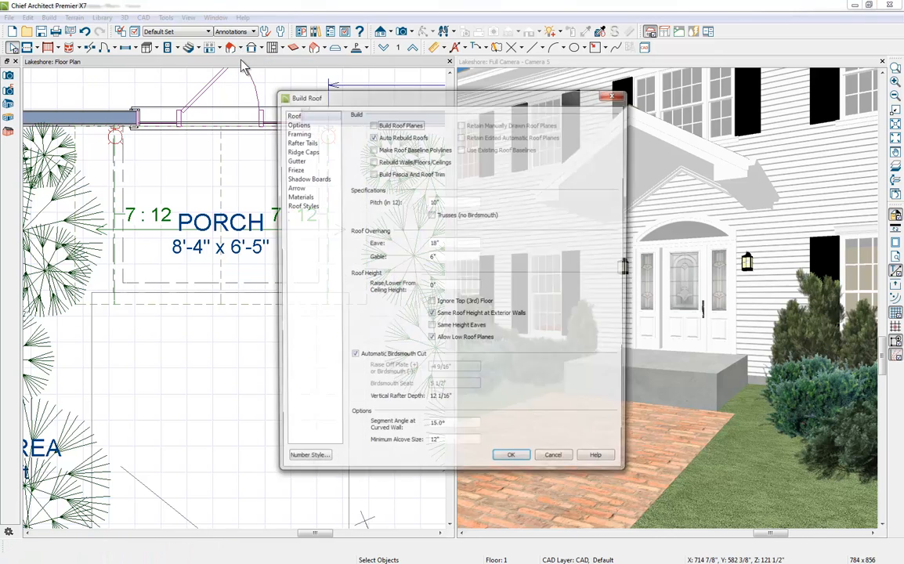
left_click(373, 137)
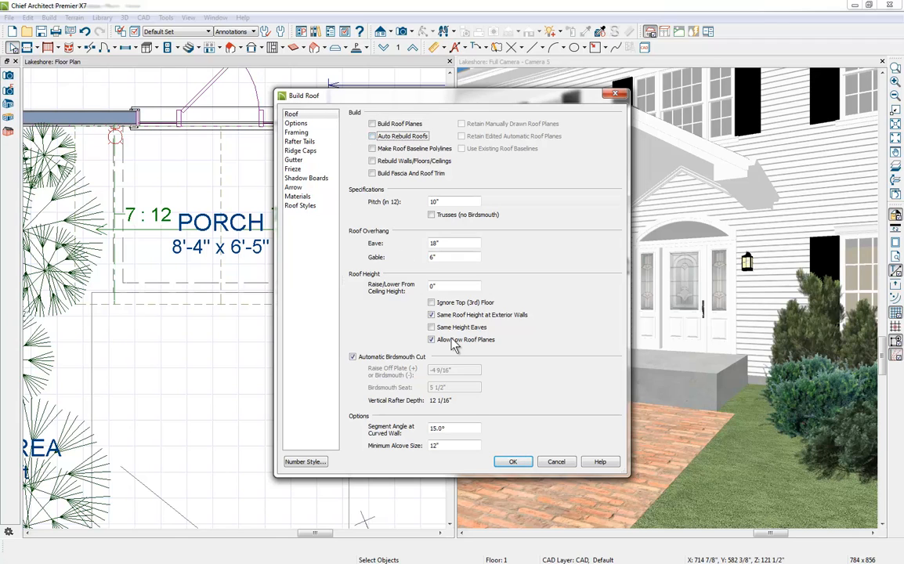
left_click(513, 462)
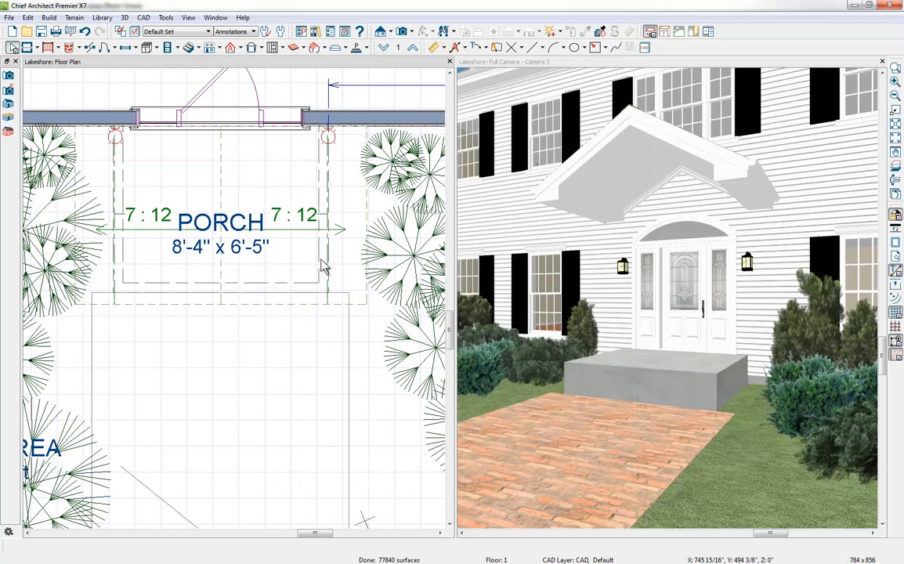
Step: Widen the porch to 11'-4" x 6'-5" by moving both side room dividers outward, away from the front door
left_click(325, 263)
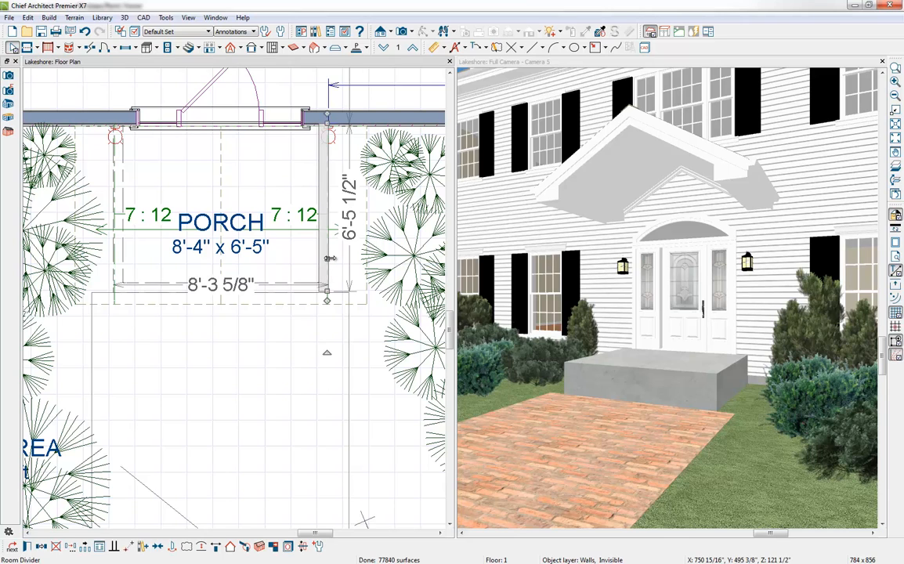
left_click_drag(327, 260, 363, 268)
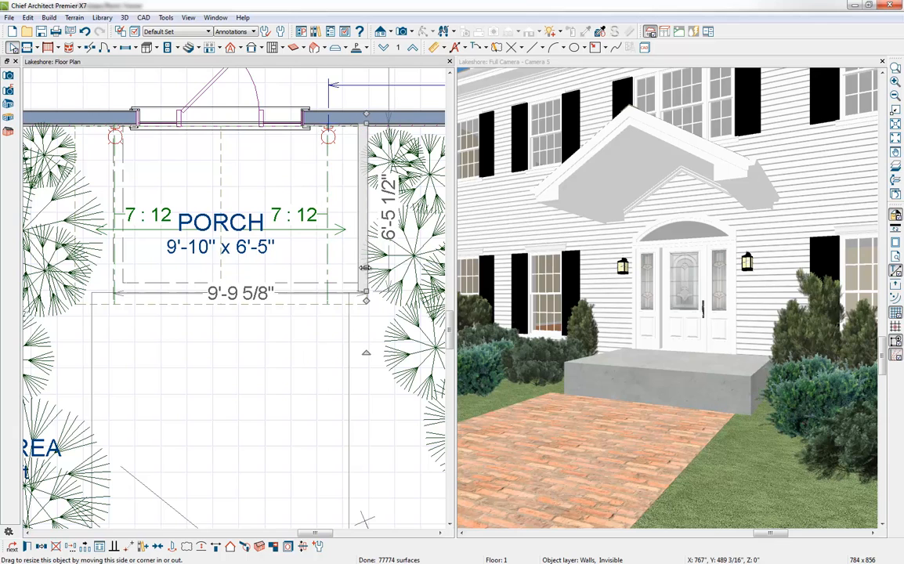
left_click(121, 271)
left_click_drag(121, 272, 76, 269)
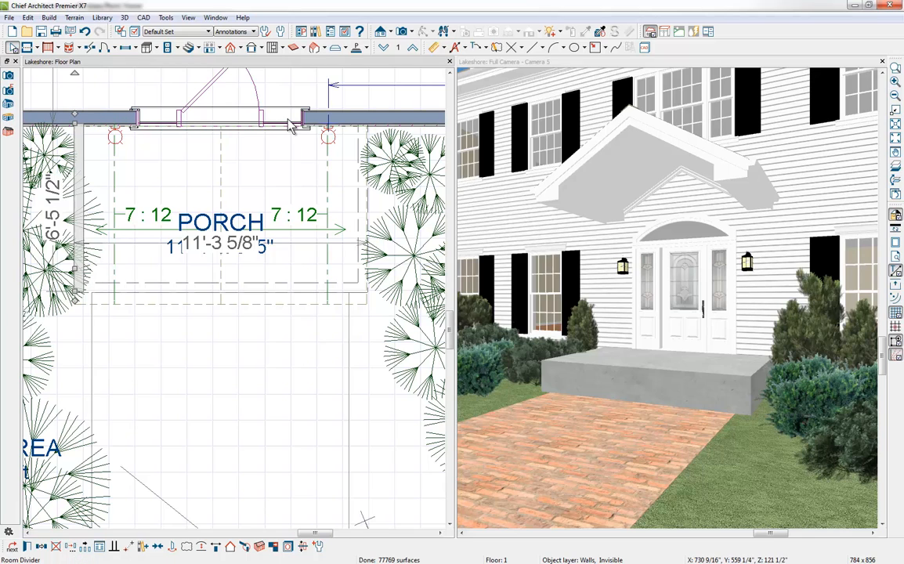
Step: Search the library for "Tapered post" and place the Tapered Post from Posts & Columns against the house wall at the porch's left side
left_click(316, 32)
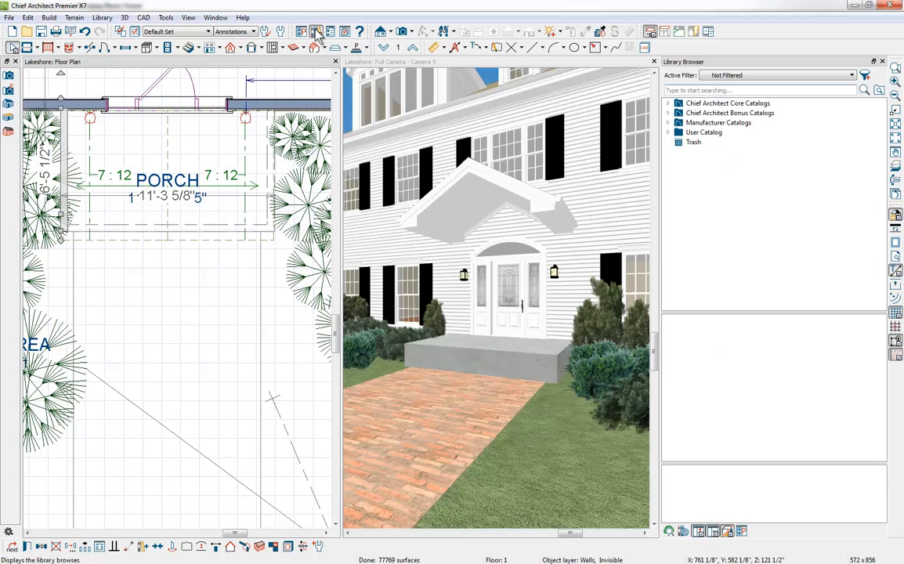
left_click(698, 91)
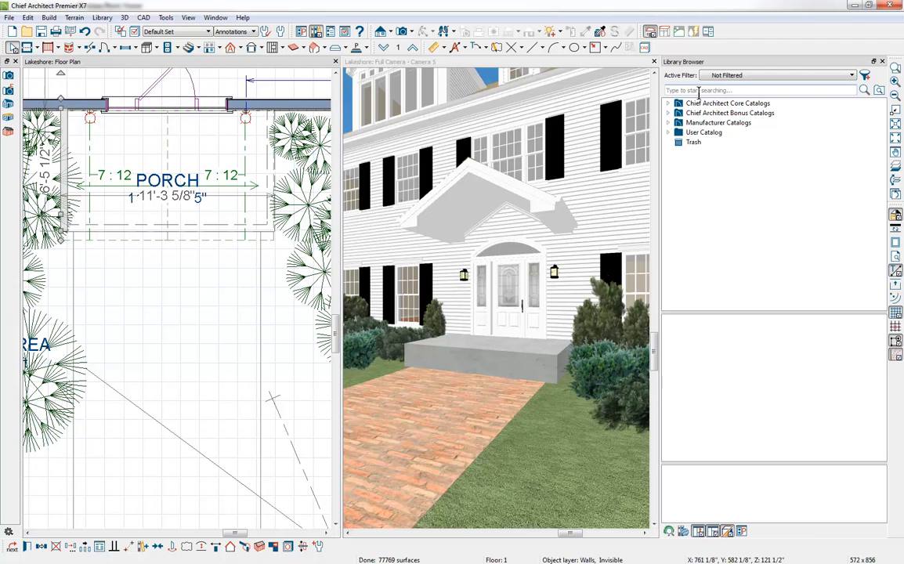
type("Tapered pos")
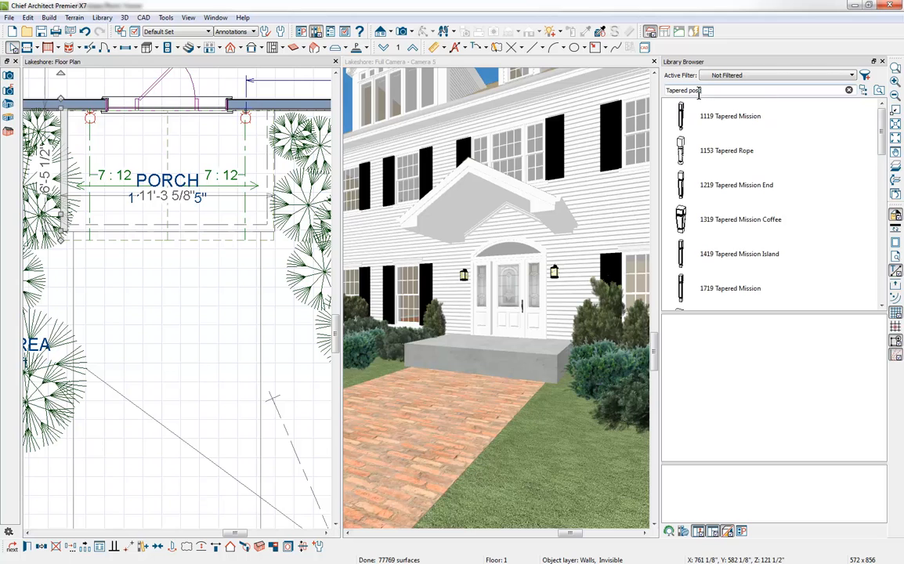
type("t")
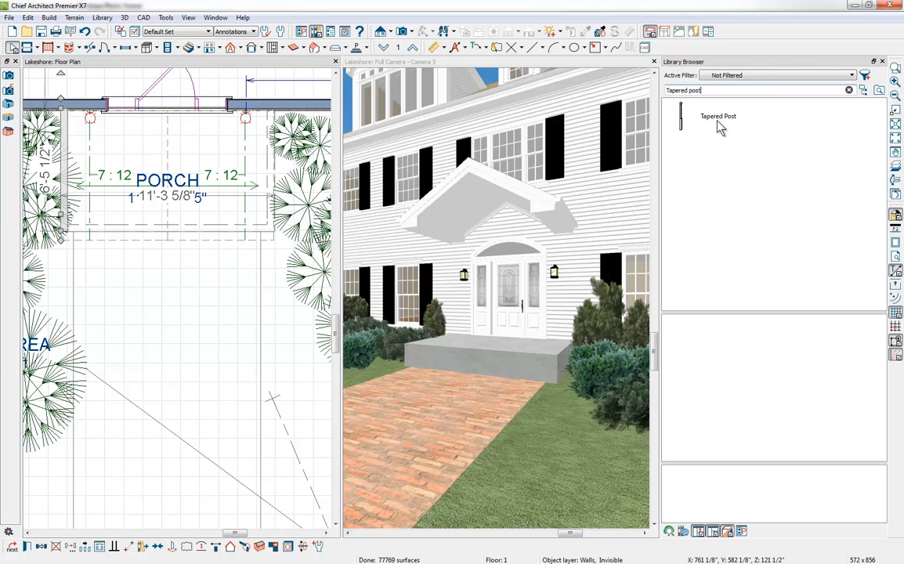
left_click(719, 123)
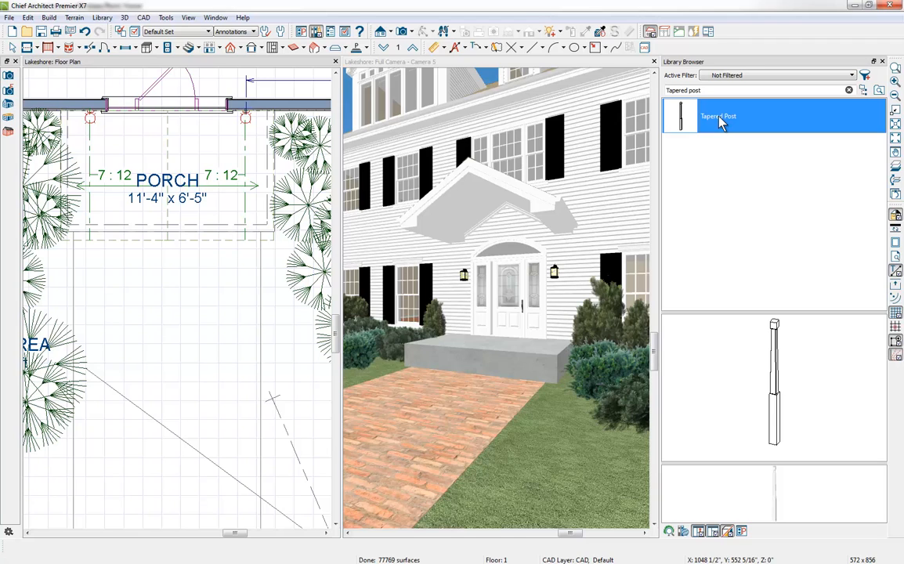
right_click(720, 122)
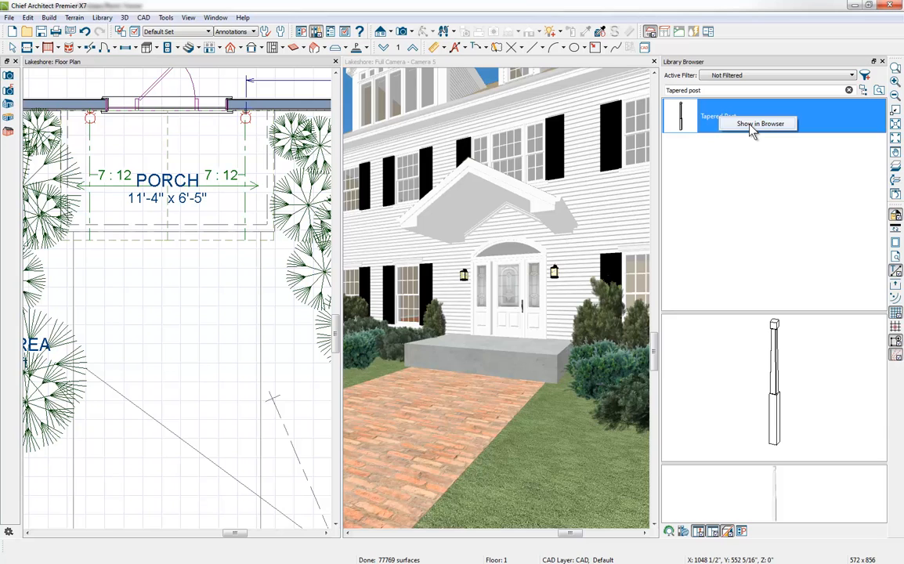
left_click(751, 126)
left_click(736, 297)
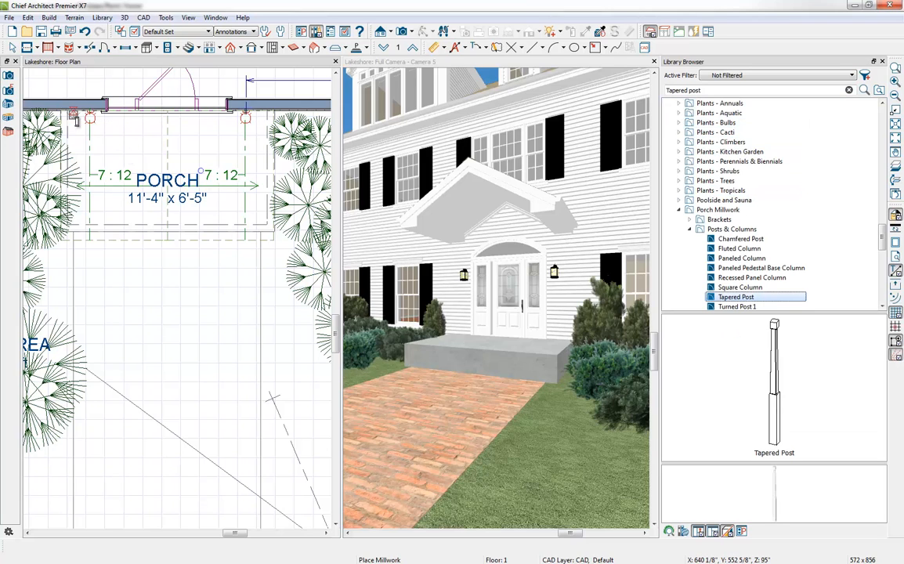
left_click(76, 117)
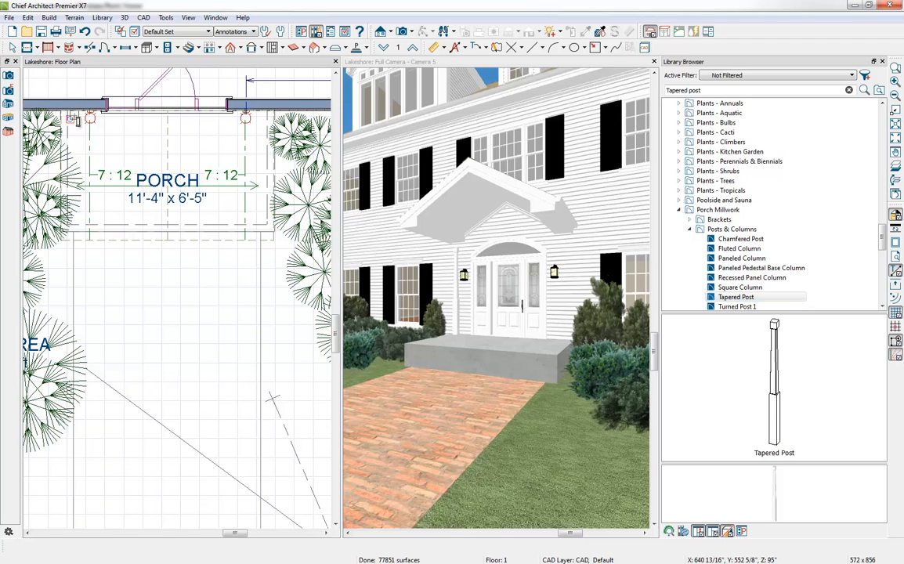
Step: Set the tapered post's width and depth to 12" and stretch its height up to the porch beam, 100 5/8"
left_click(73, 116)
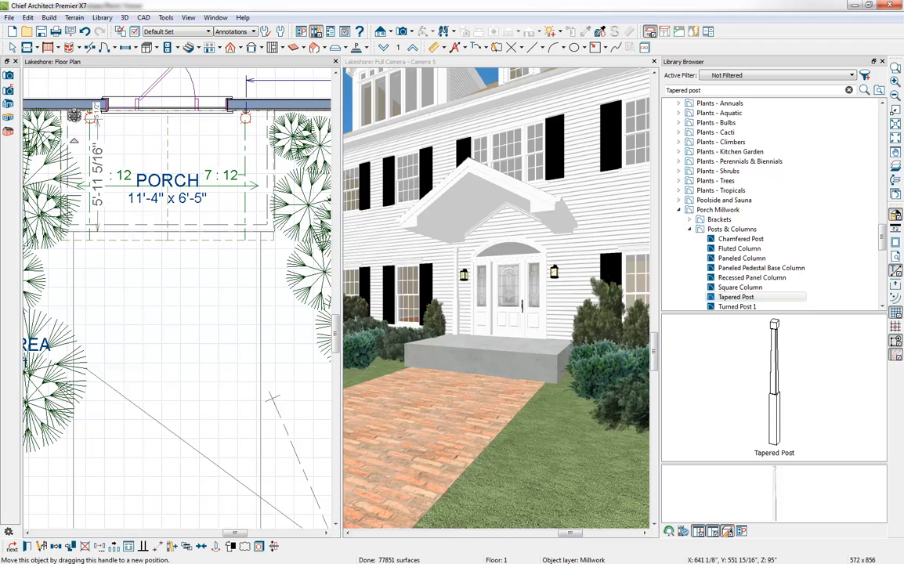
left_click(27, 548)
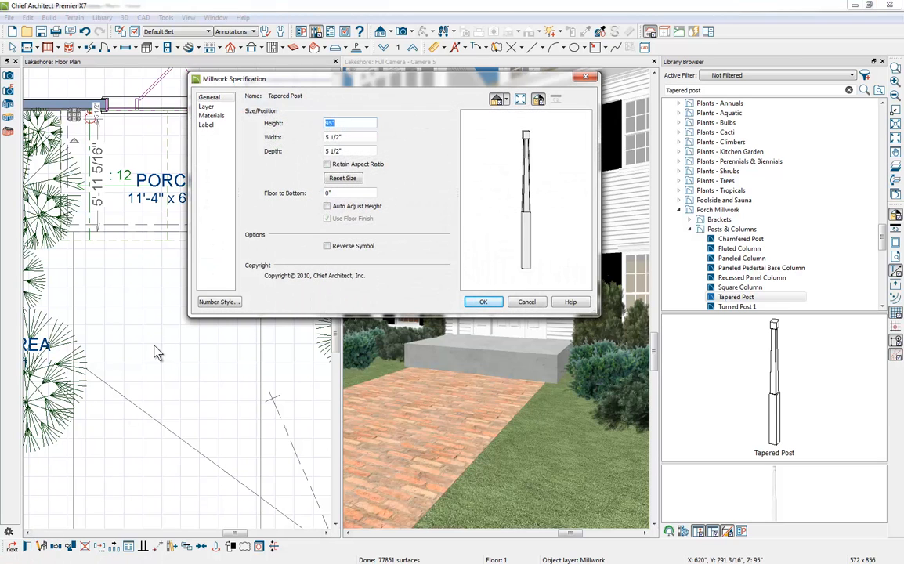
key("Tab")
type("12")
key("Tab")
type("12")
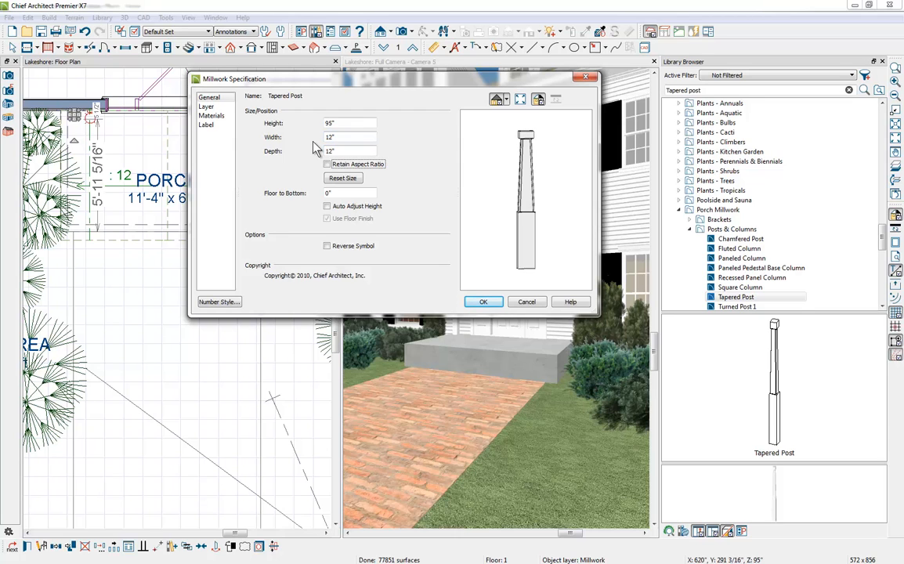
key("Tab")
left_click(485, 303)
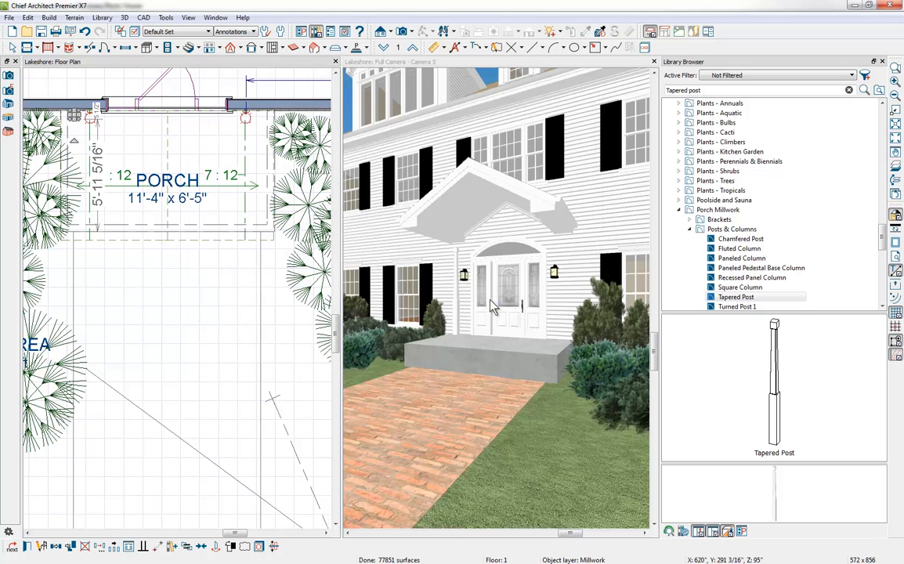
left_click(455, 313)
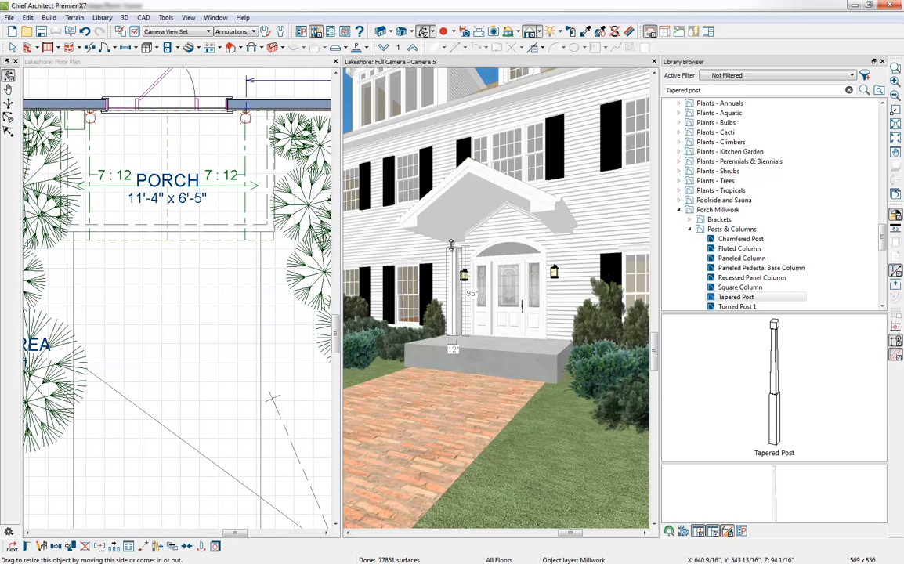
mouse_move(450, 245)
left_mouse_down()
mouse_move(440, 260)
mouse_move(436, 249)
left_mouse_up()
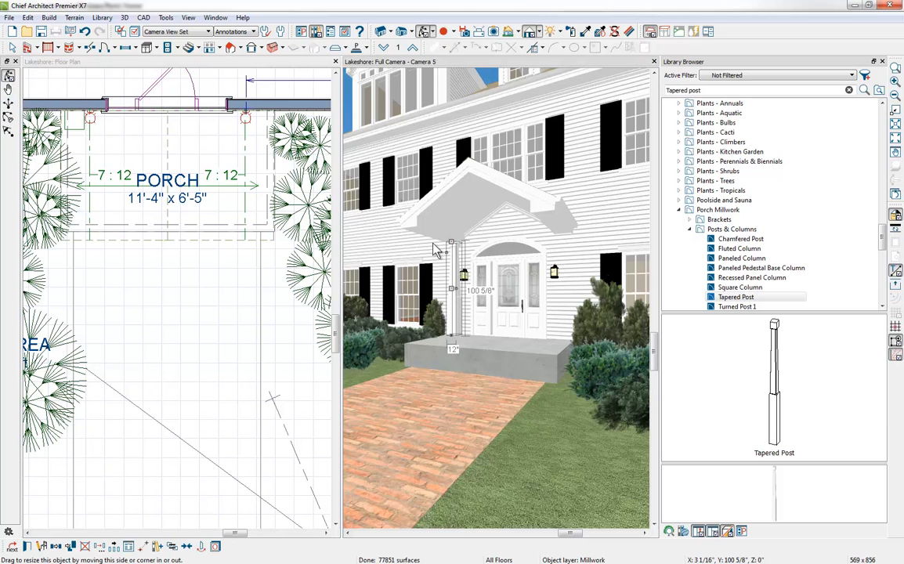
Step: Mirror a copy of the tapered post about the porch roof's ridge to the other side of the front door
left_click(73, 119)
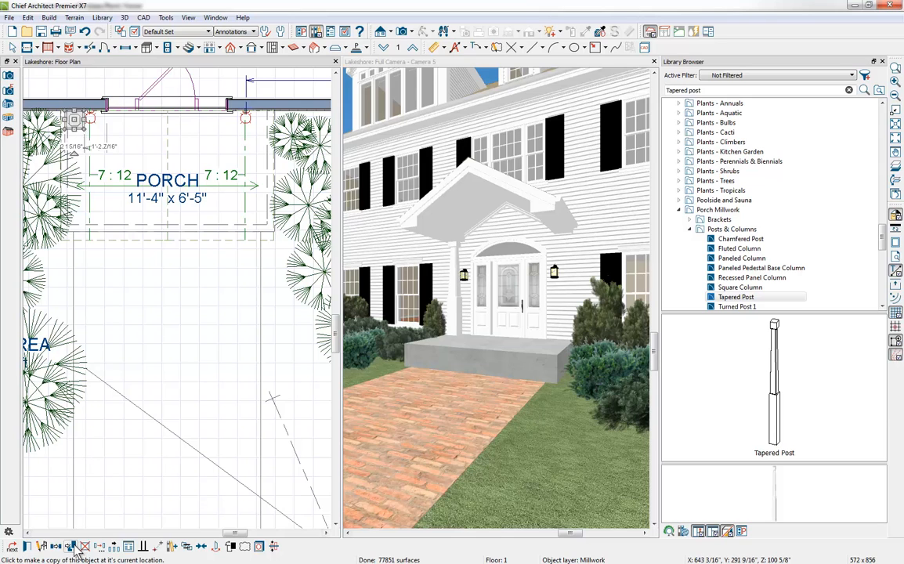
left_click(219, 548)
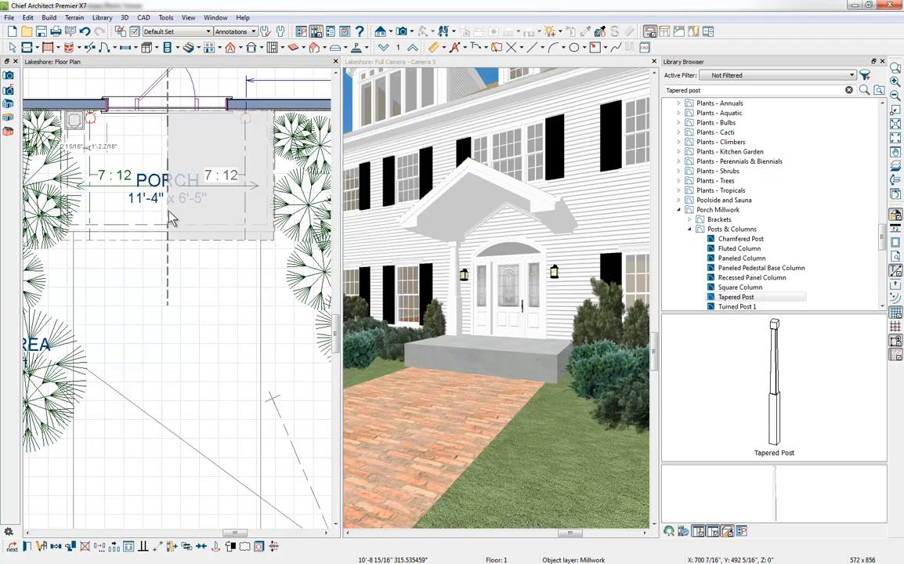
left_click(171, 218)
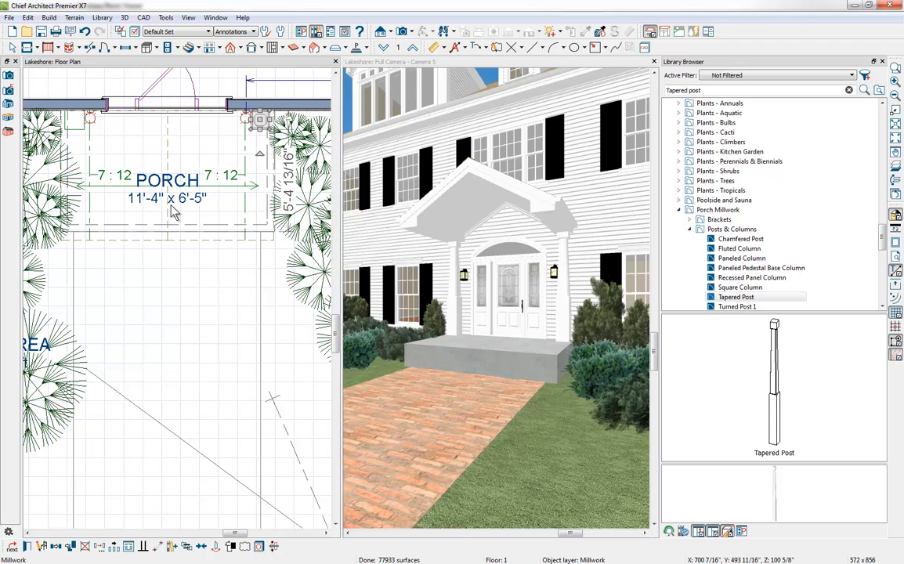
Step: Reflect copies of both rear posts to the porch's front corners and close the library browser
left_click(81, 121, "shift")
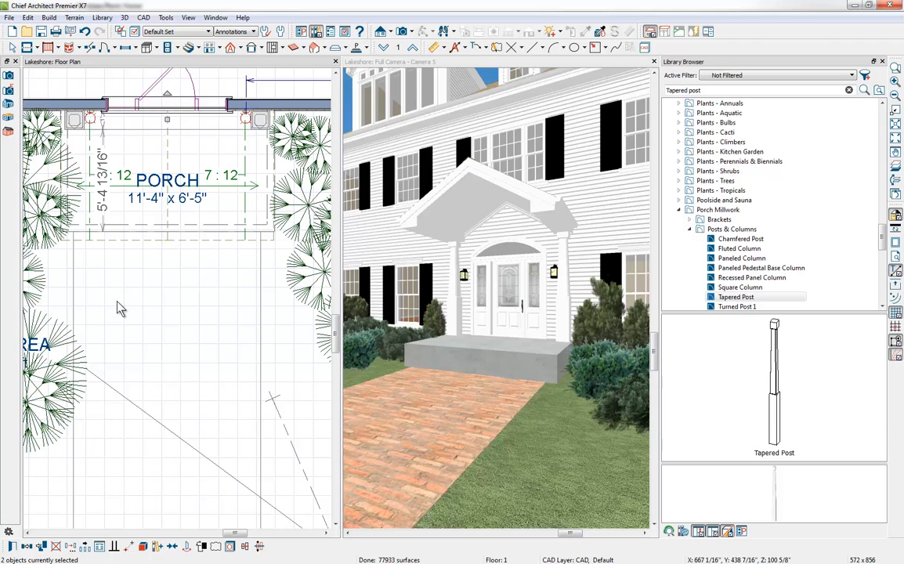
left_click(44, 550)
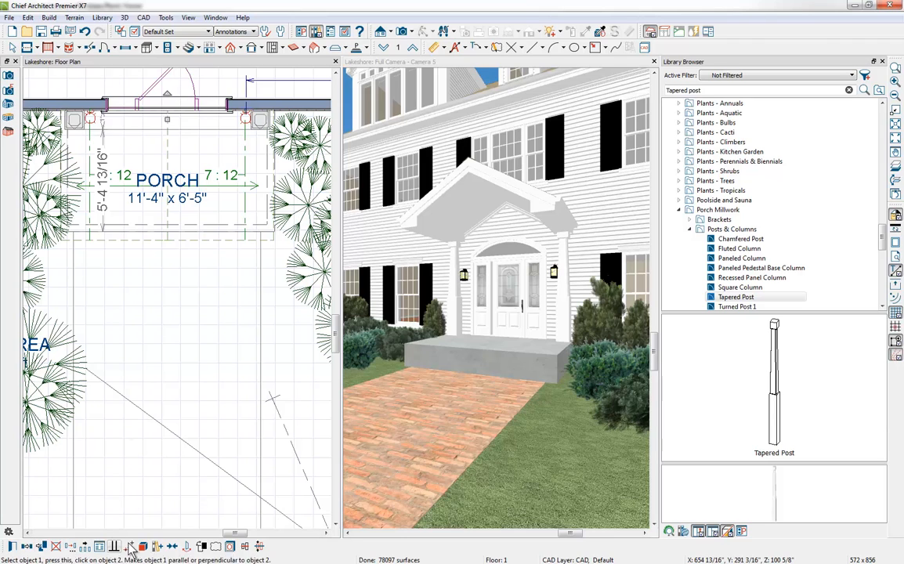
left_click(190, 550)
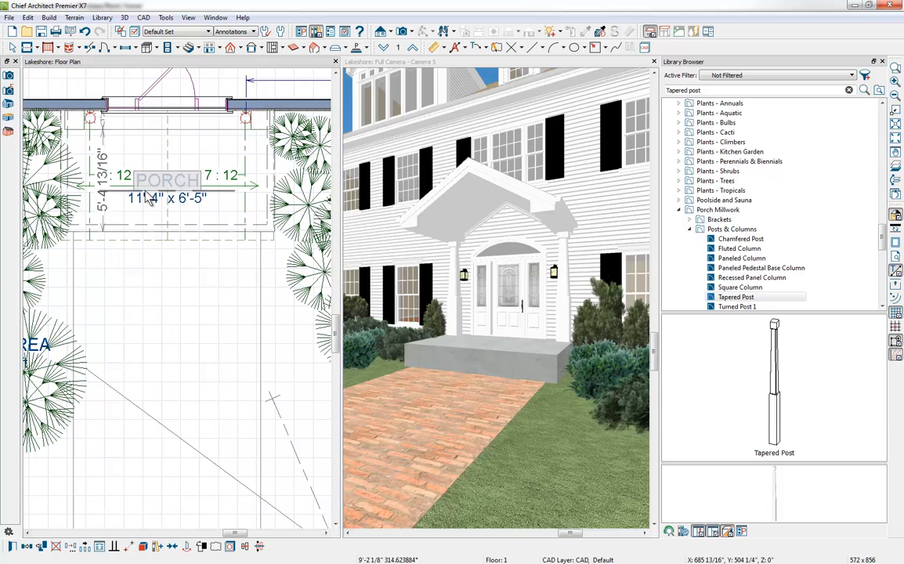
left_click(79, 163)
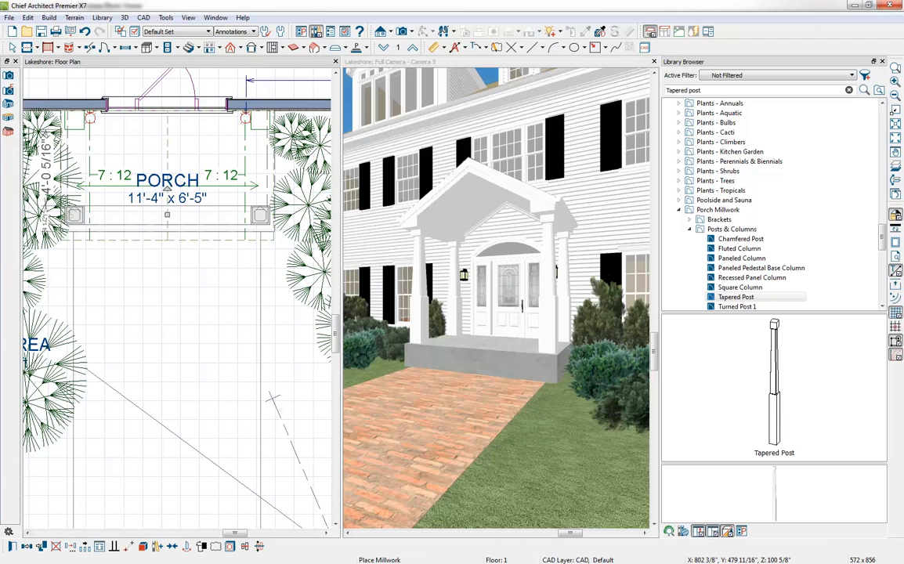
left_click(882, 61)
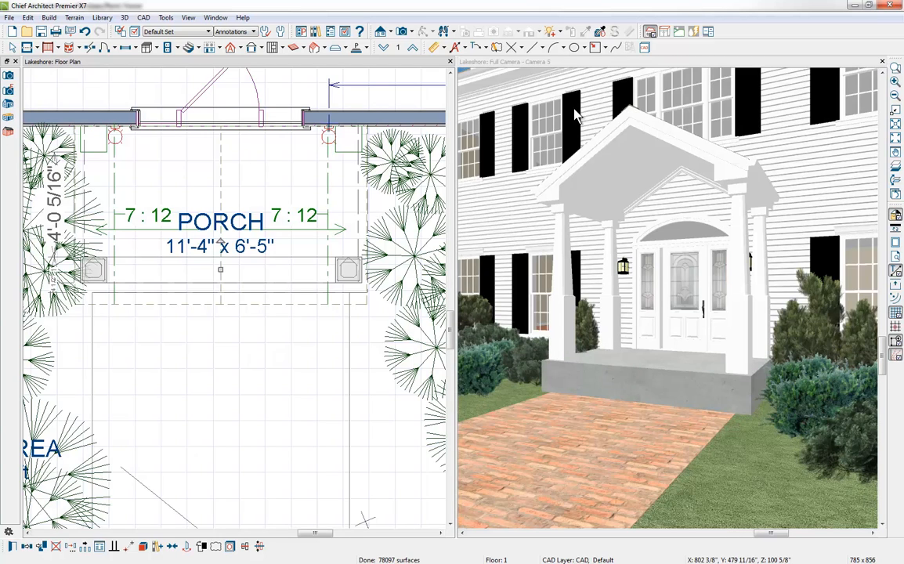
Step: Create a Cross Section/Elevation view facing the front of the porch and close the camera view
left_click(391, 33)
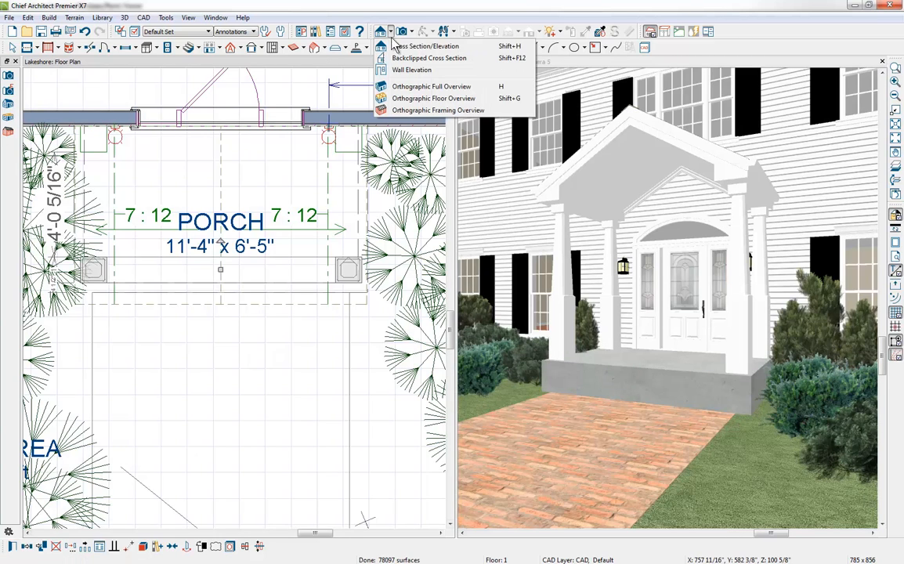
left_click(423, 46)
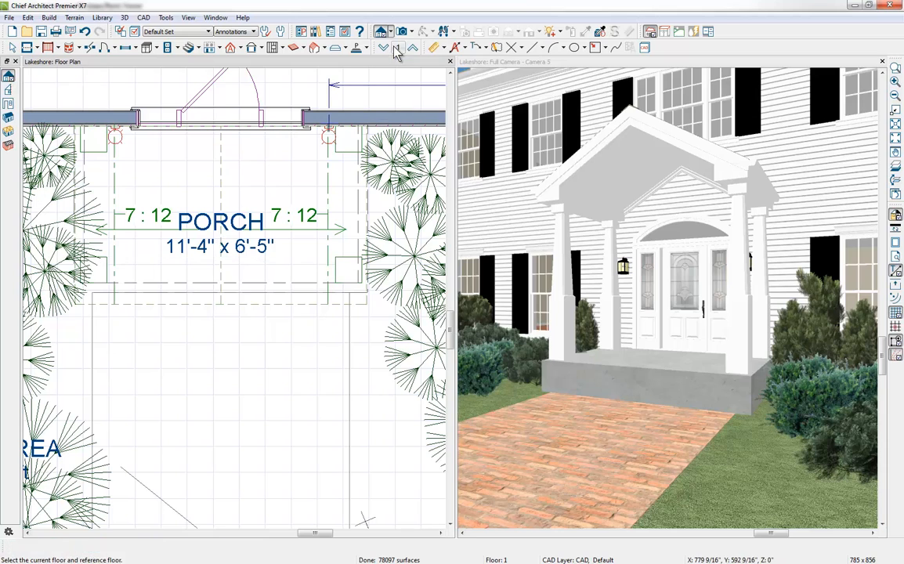
mouse_move(261, 324)
left_mouse_down()
mouse_move(262, 244)
mouse_move(262, 262)
left_mouse_up()
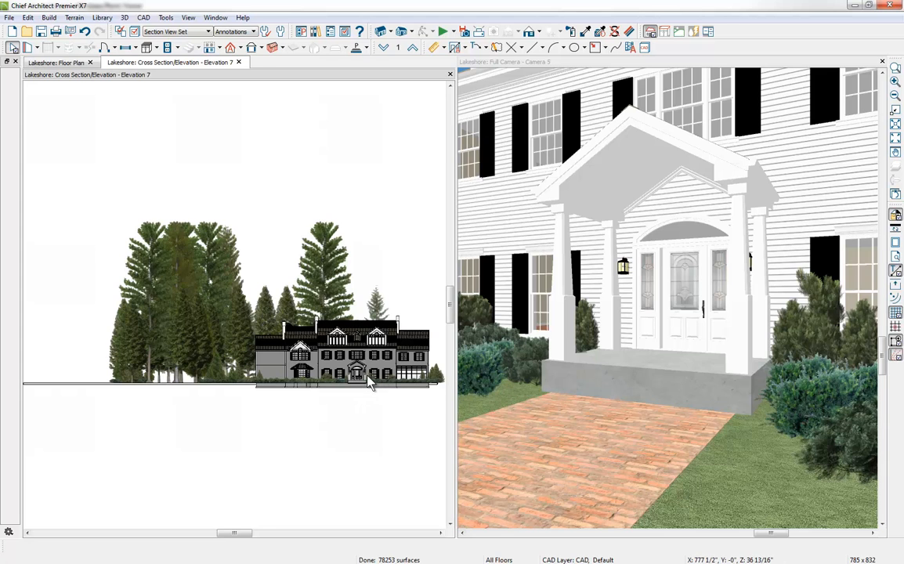
scroll(351, 404, "up", 5)
scroll(375, 391, "up", 3)
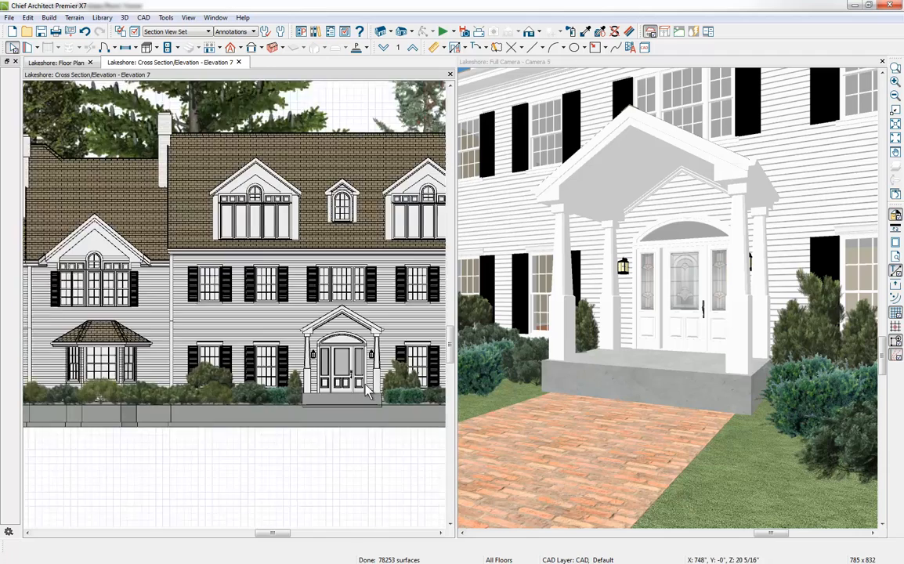
scroll(365, 375, "up", 2)
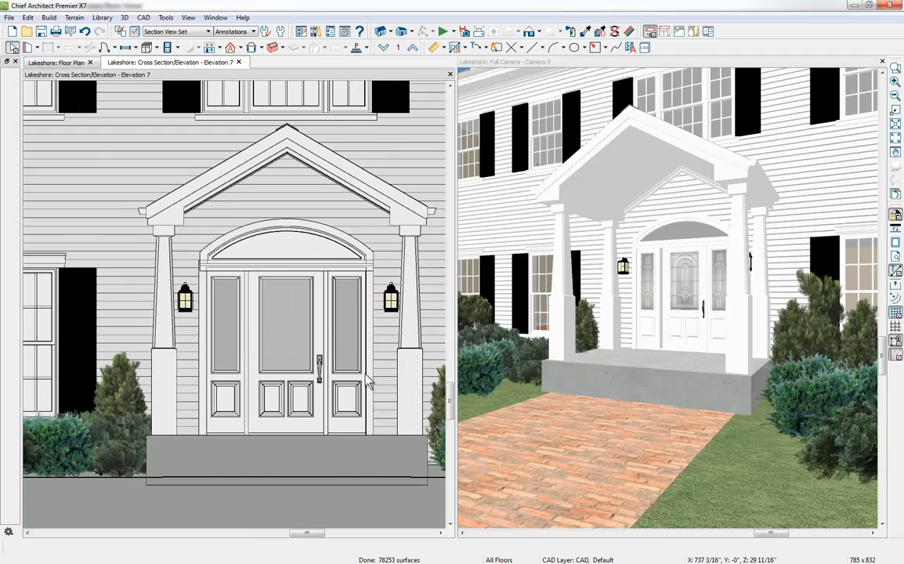
middle_click_drag(366, 375, 330, 374)
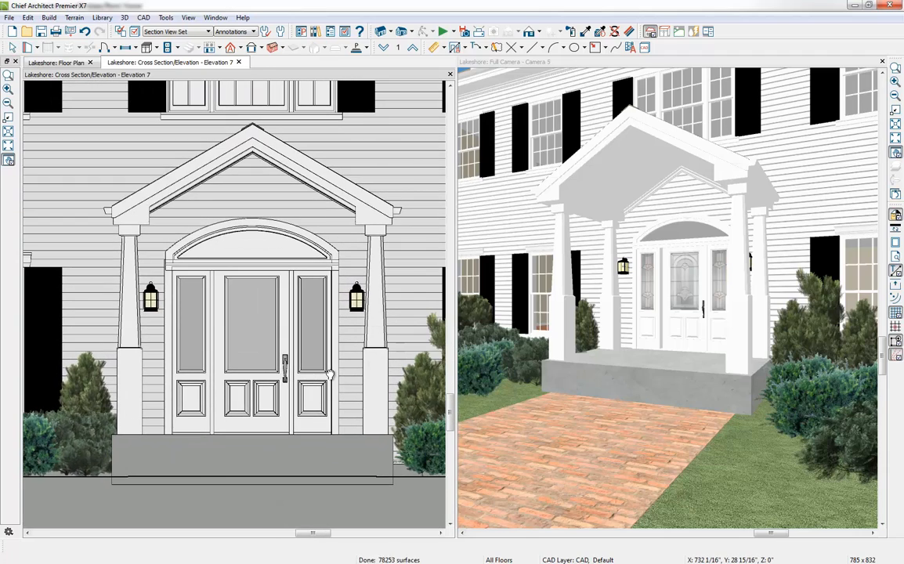
left_click(881, 61)
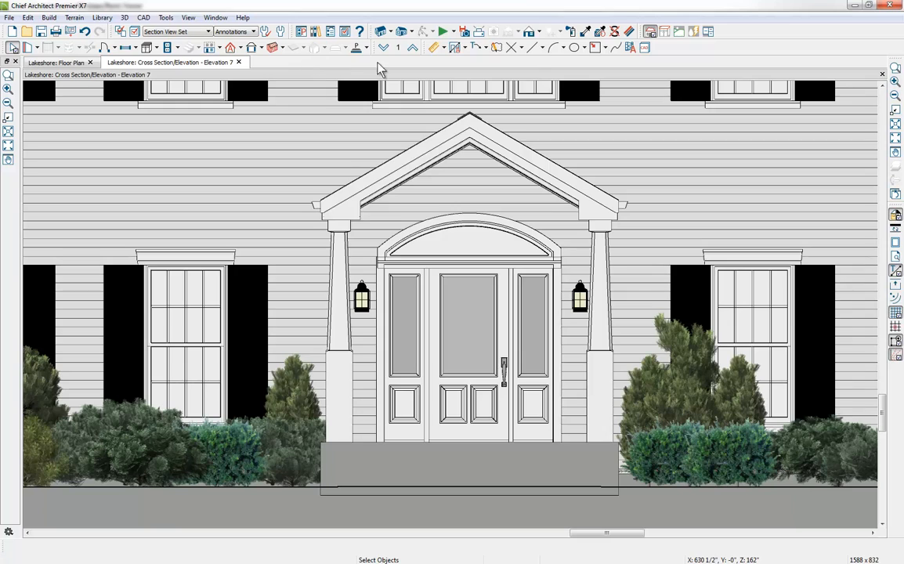
Step: Draw an arc with a chord of about 98 7/8" between the porch beams' inner lower corners and flatten its curve slightly
left_click(554, 48)
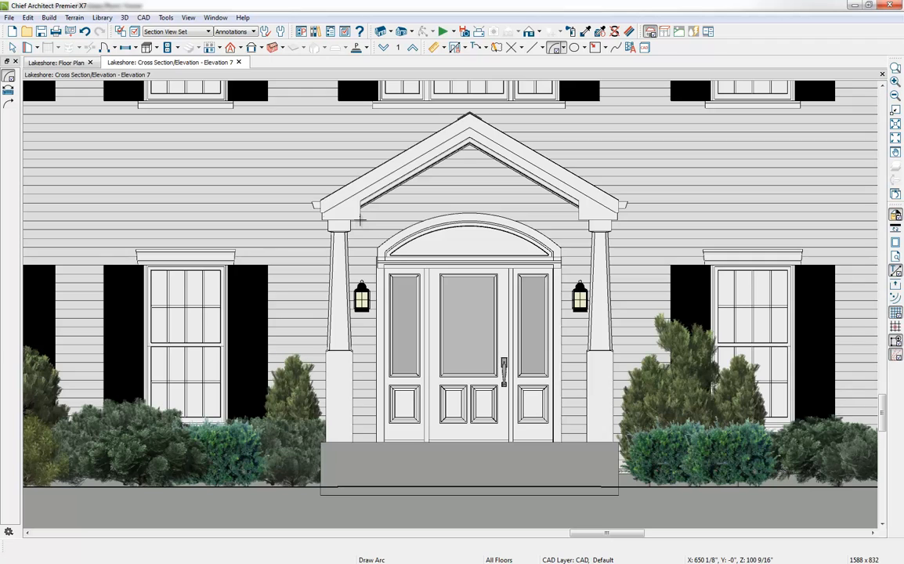
left_click_drag(360, 220, 580, 222)
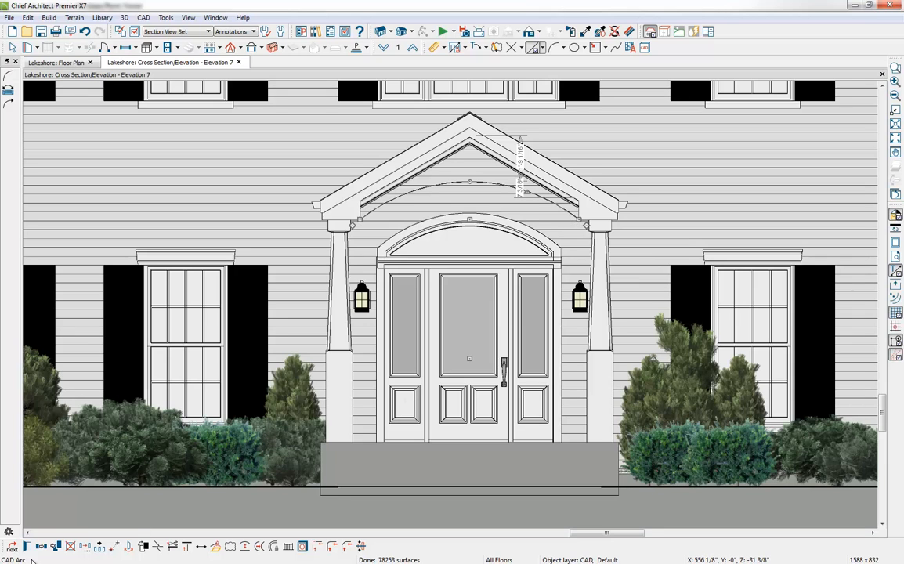
left_click(29, 547)
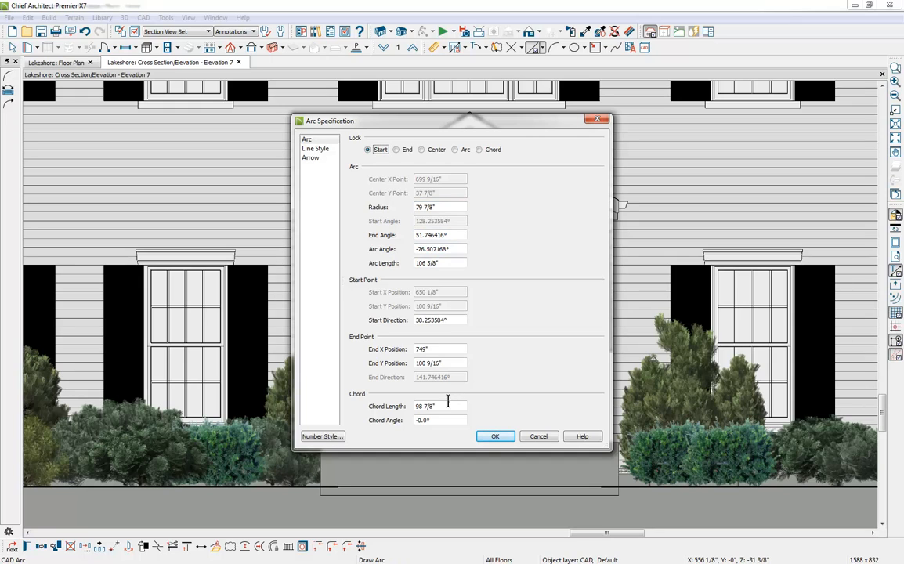
left_click(539, 436)
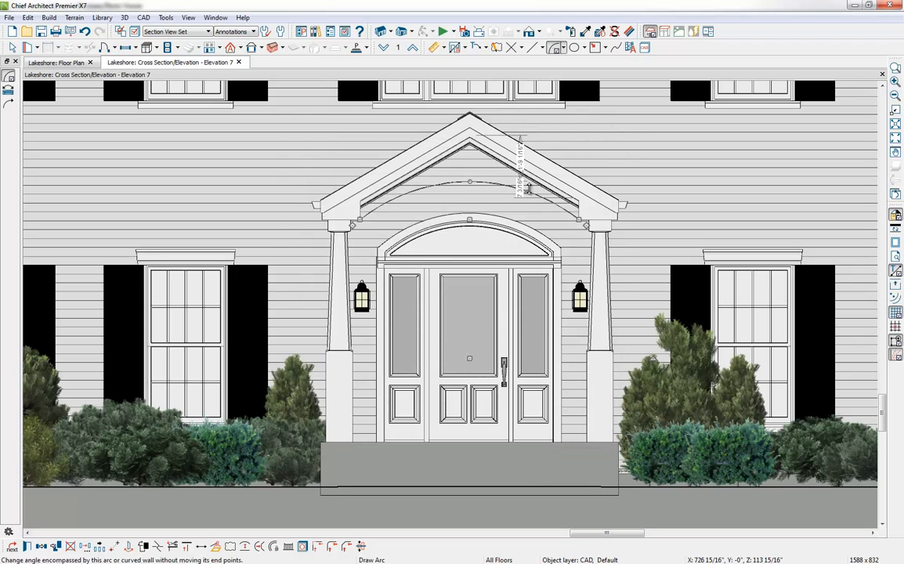
left_click_drag(526, 191, 525, 193)
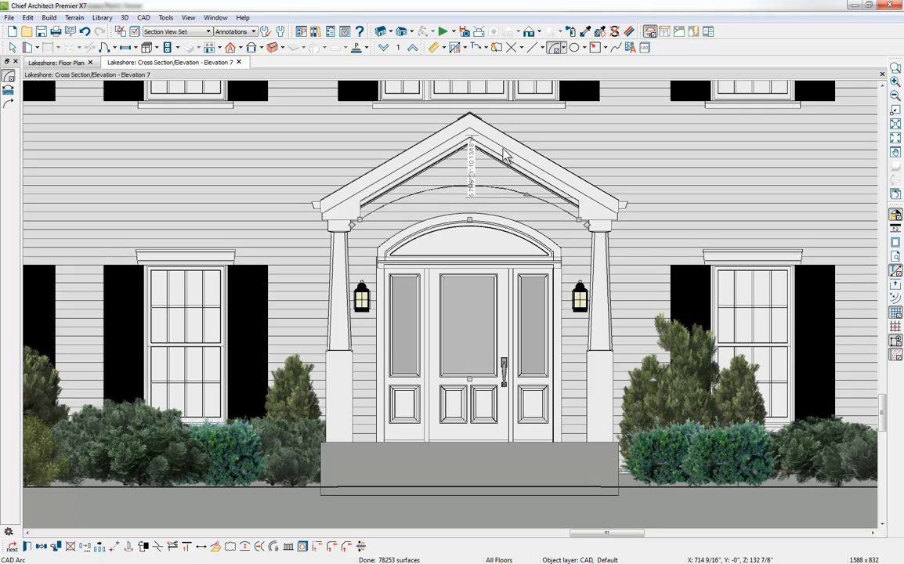
Step: Close the arc with lines up the beam ends and along the gable, and convert the outline to a Polyline Solid 6' thick
left_click(533, 49)
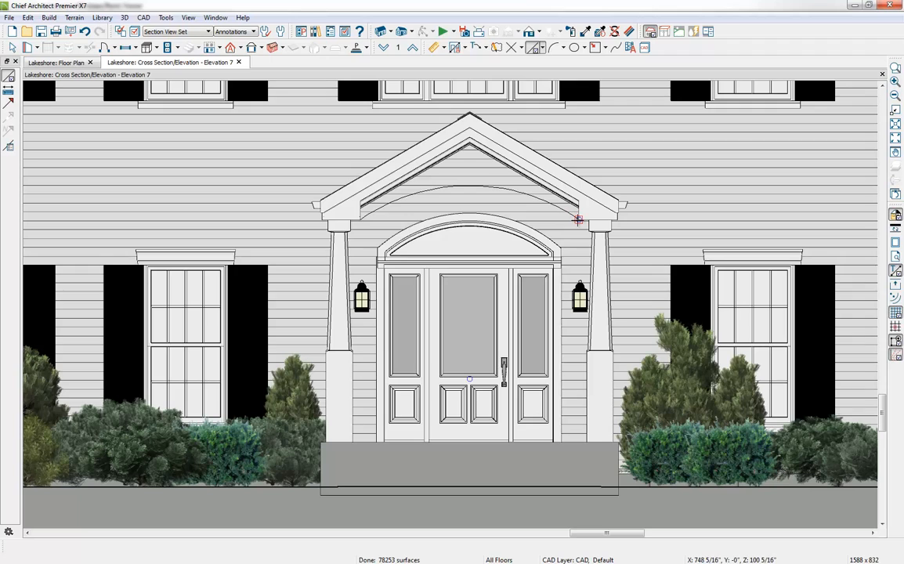
mouse_move(579, 219)
left_mouse_down()
mouse_move(578, 198)
mouse_move(522, 180)
mouse_move(469, 135)
mouse_move(358, 199)
mouse_move(360, 219)
left_mouse_up()
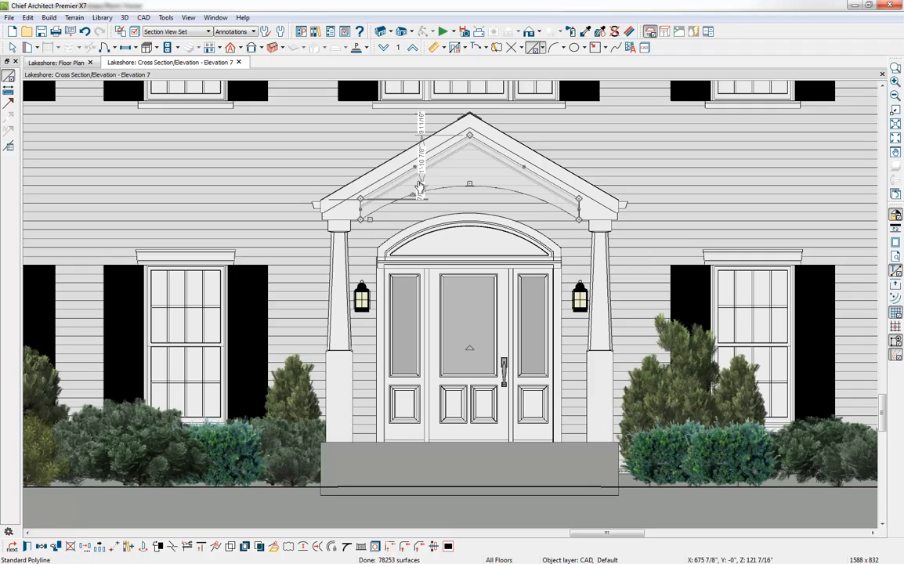
left_click(273, 546)
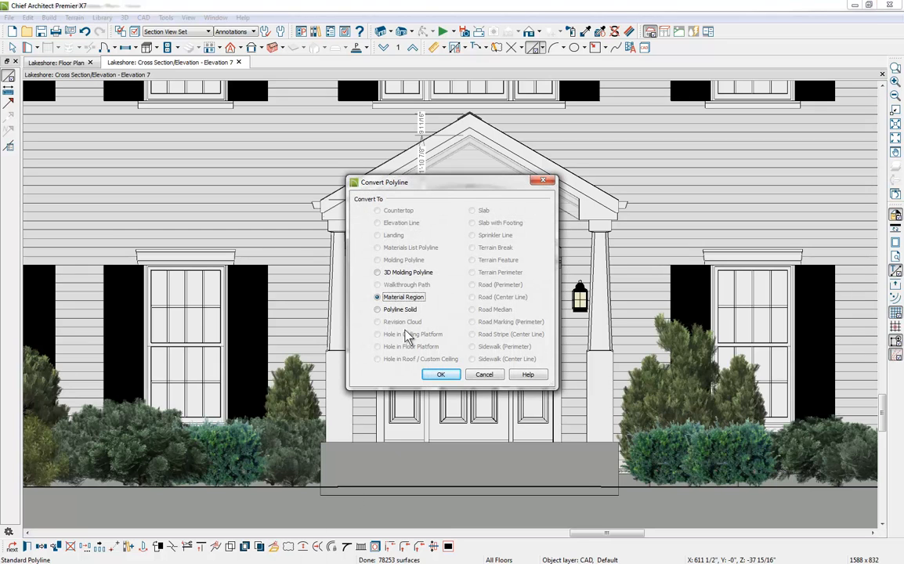
left_click(404, 311)
left_click(441, 375)
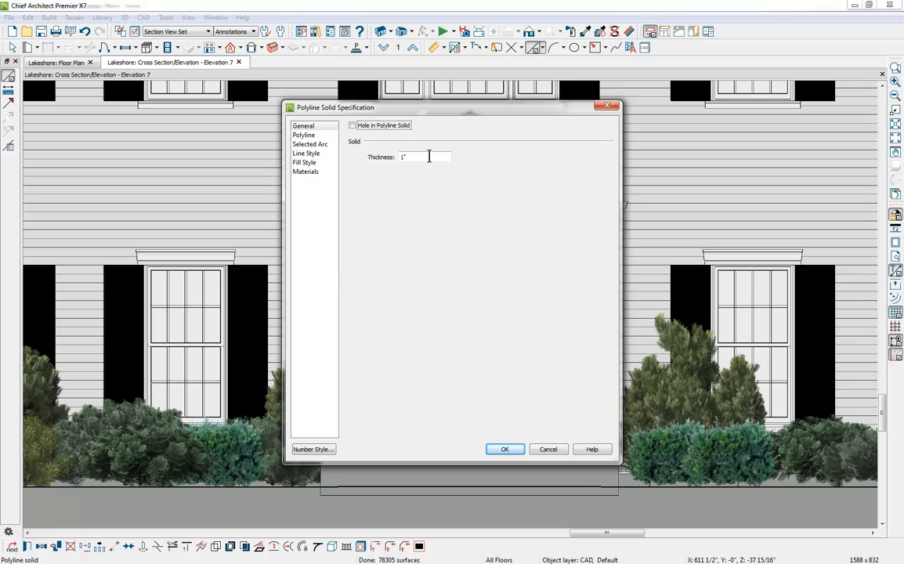
left_click_drag(428, 156, 395, 164)
key("Return")
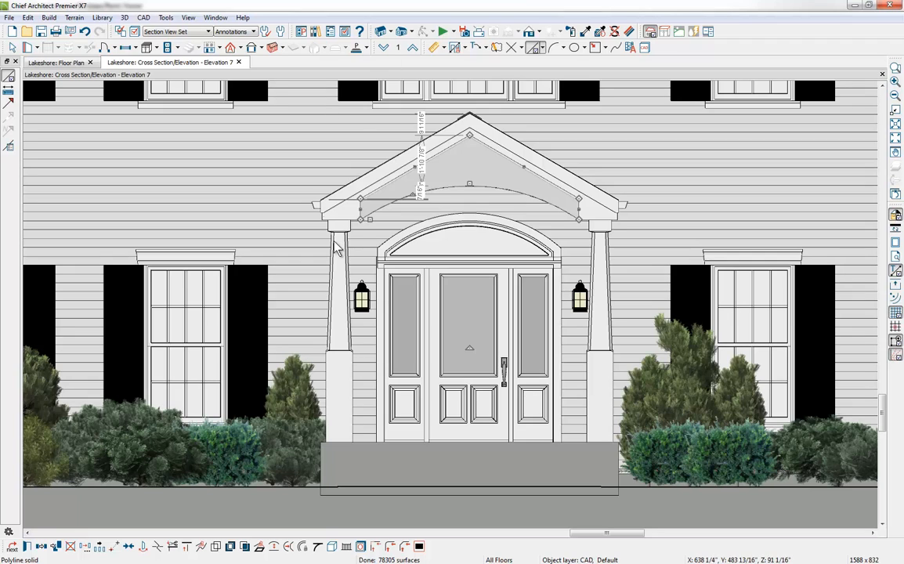
Step: Paint the arched gable solid with the trim's WHITE material and close the elevation view
left_click(587, 34)
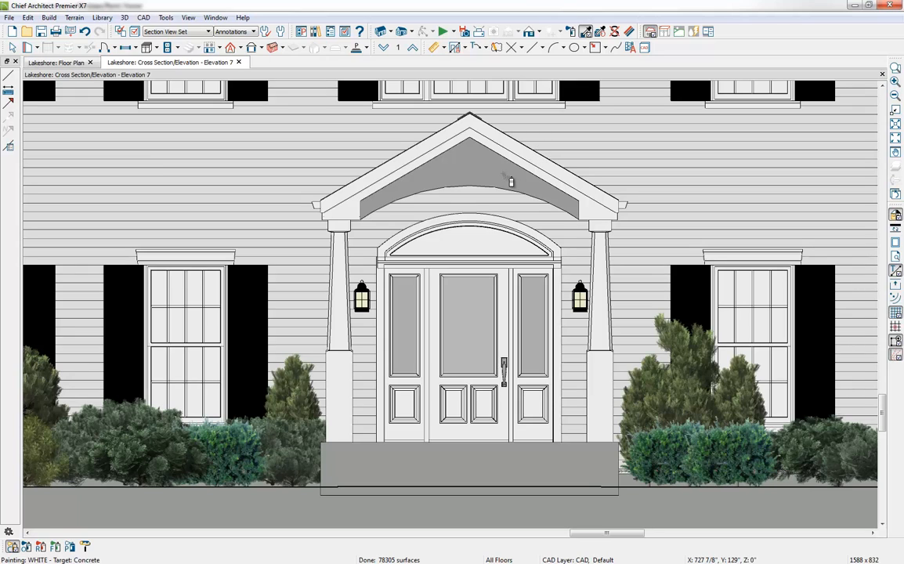
left_click(502, 174)
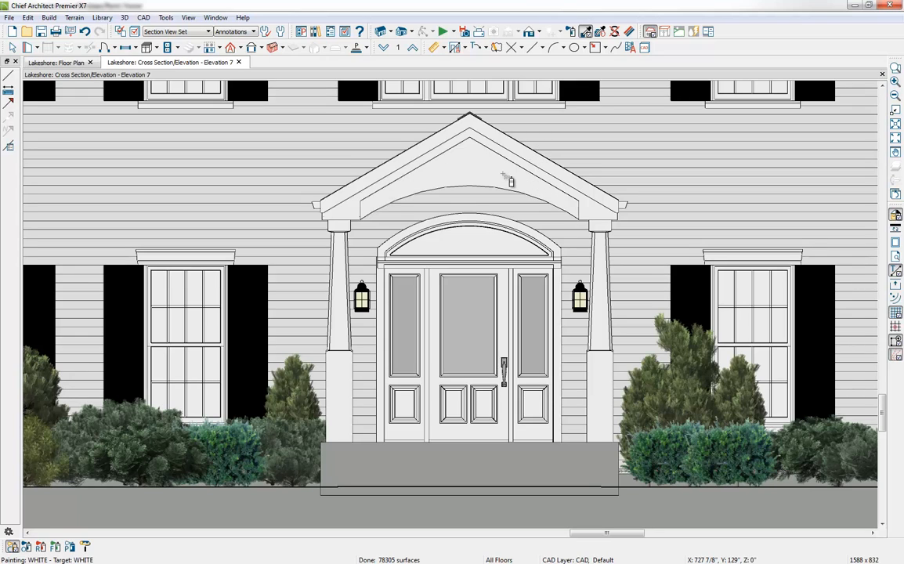
left_click(239, 62)
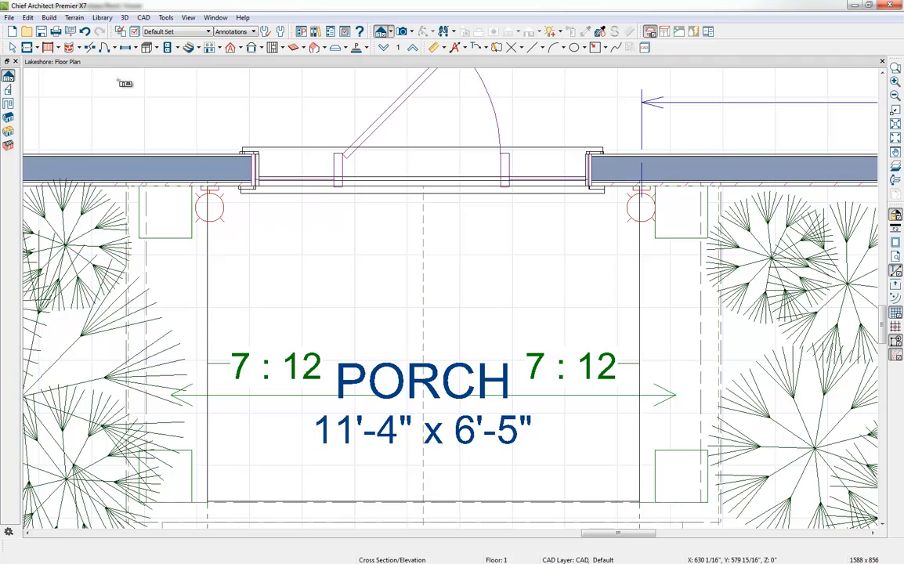
Step: Create a Full Camera view looking at the porch from the front walk and tile it beside the floor plan
scroll(265, 204, "down", 3)
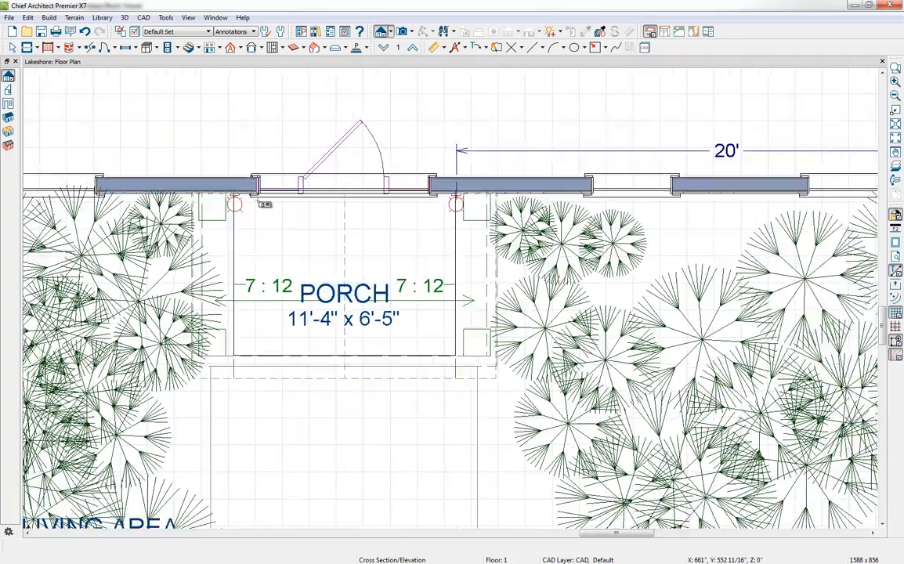
scroll(264, 205, "down", 2)
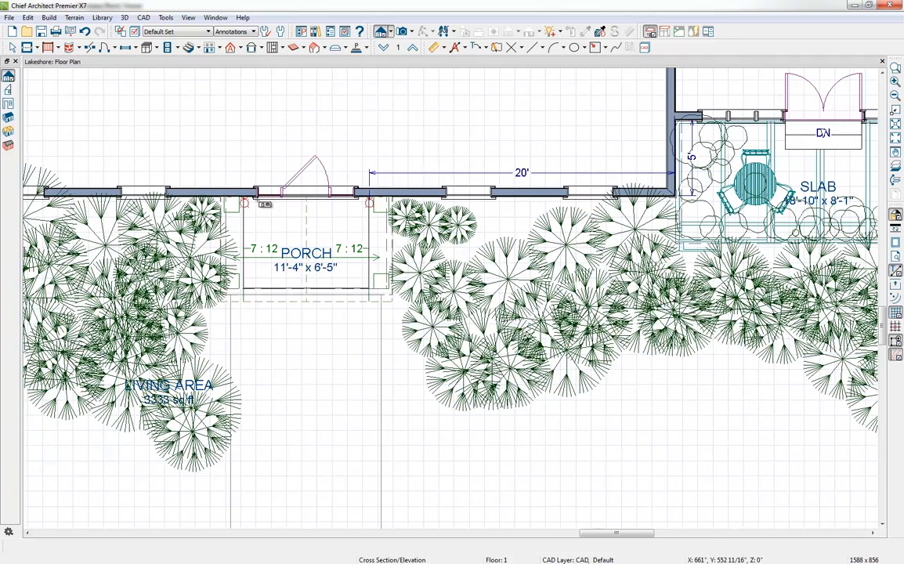
left_click(401, 31)
left_click_drag(410, 503, 338, 339)
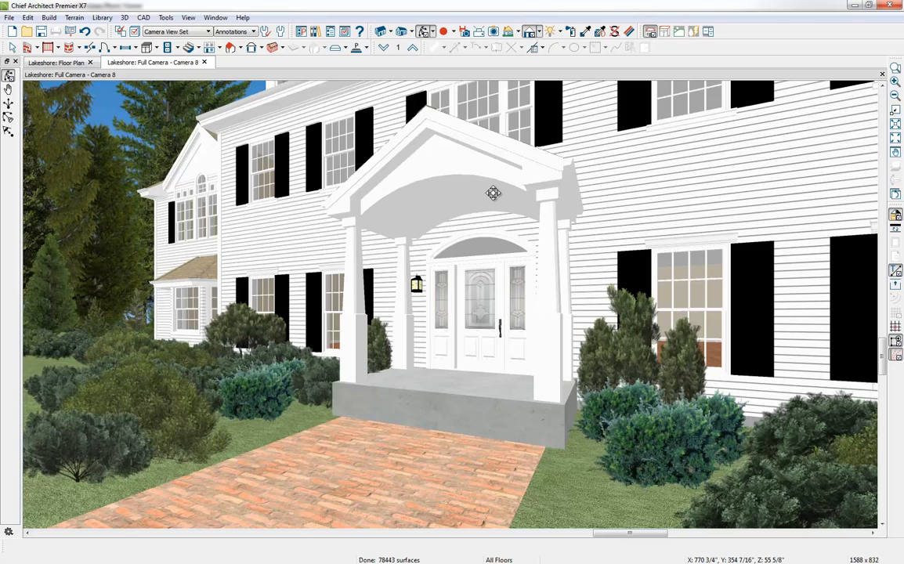
left_click(39, 64)
key("shift+F4")
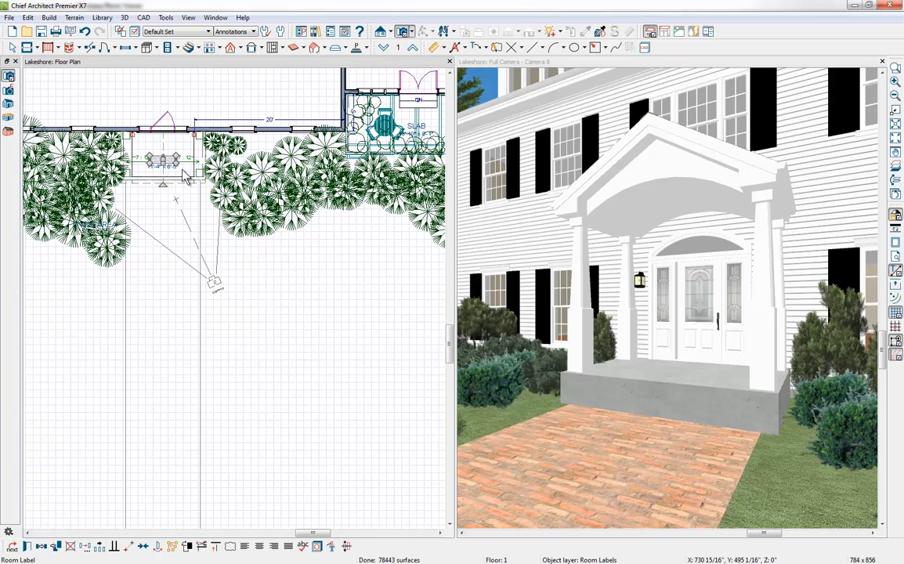
Step: In the floor plan, extend the arched gable solid's front edge outward to a depth of 6'-4 3/4"
left_click(191, 177)
scroll(191, 177, "up", 3)
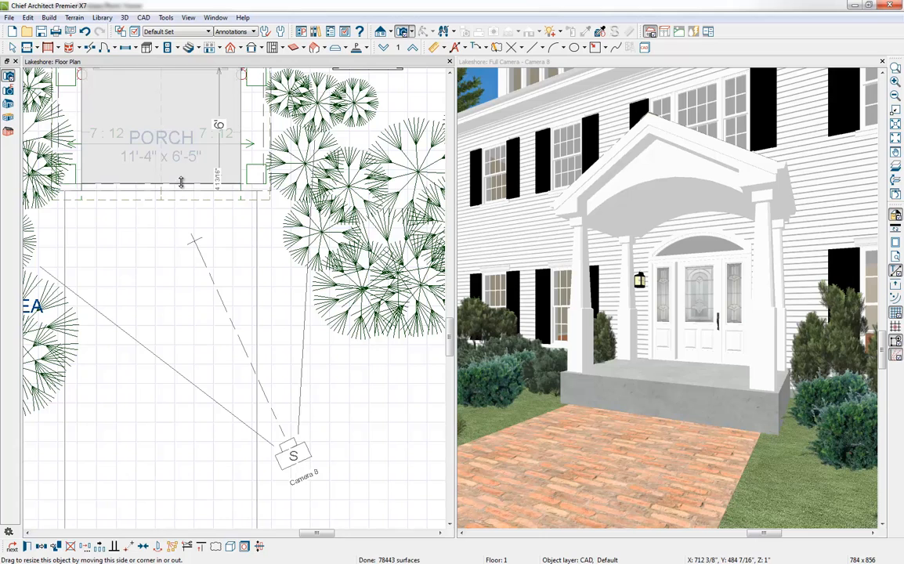
left_click_drag(181, 182, 181, 190)
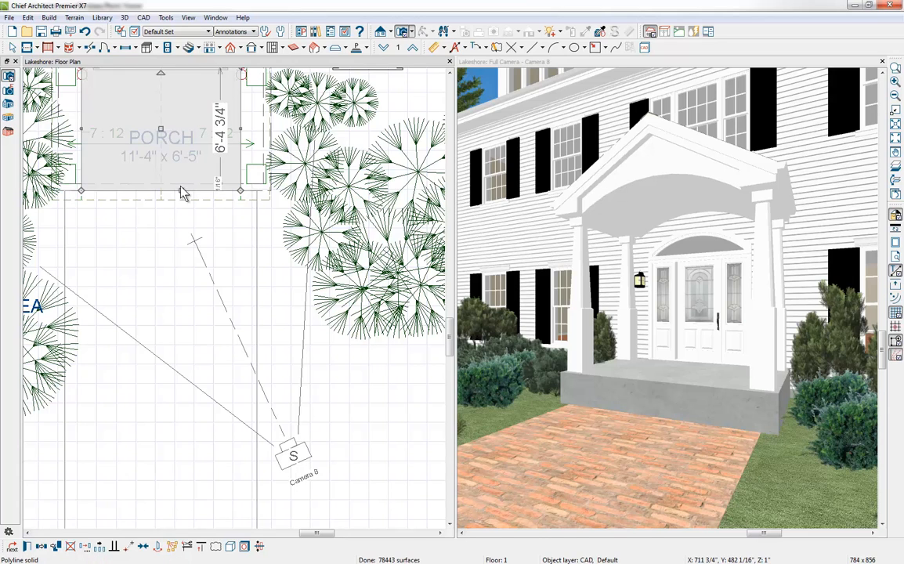
Step: Place Click Stairs at the porch's front edge and widen them on both sides to the walkway's edges, about 118 3/4" wide
left_click(199, 47)
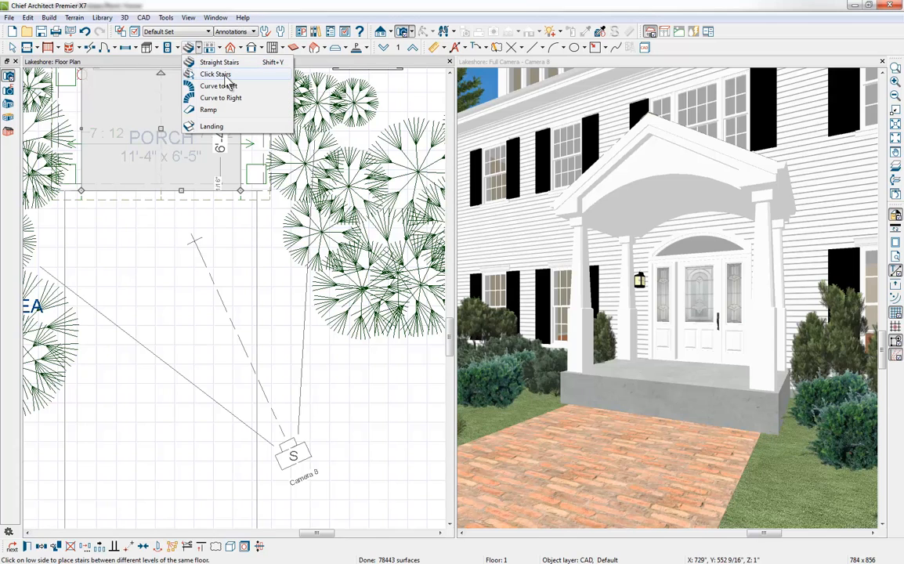
left_click(226, 77)
left_click(164, 211)
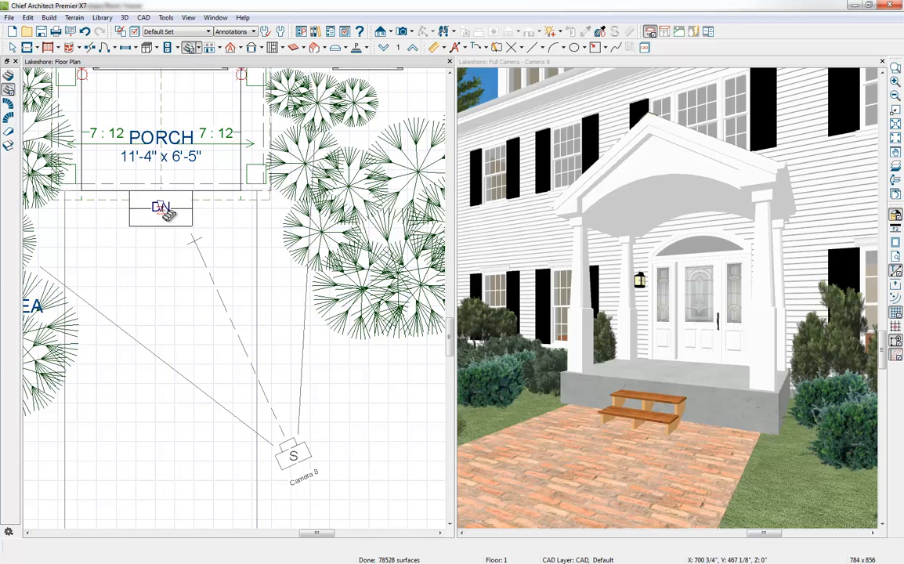
left_click(164, 210)
left_click_drag(192, 208, 255, 209)
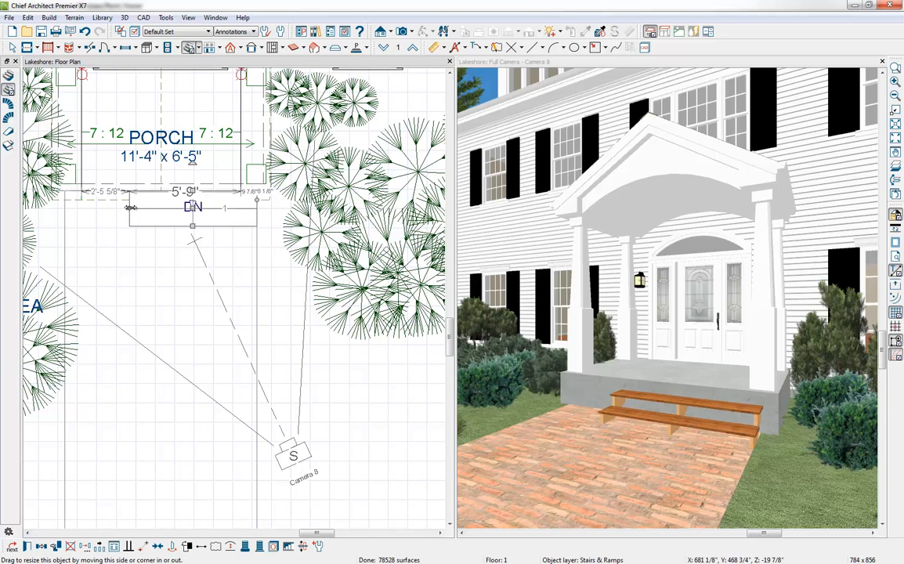
left_click_drag(131, 210, 65, 214)
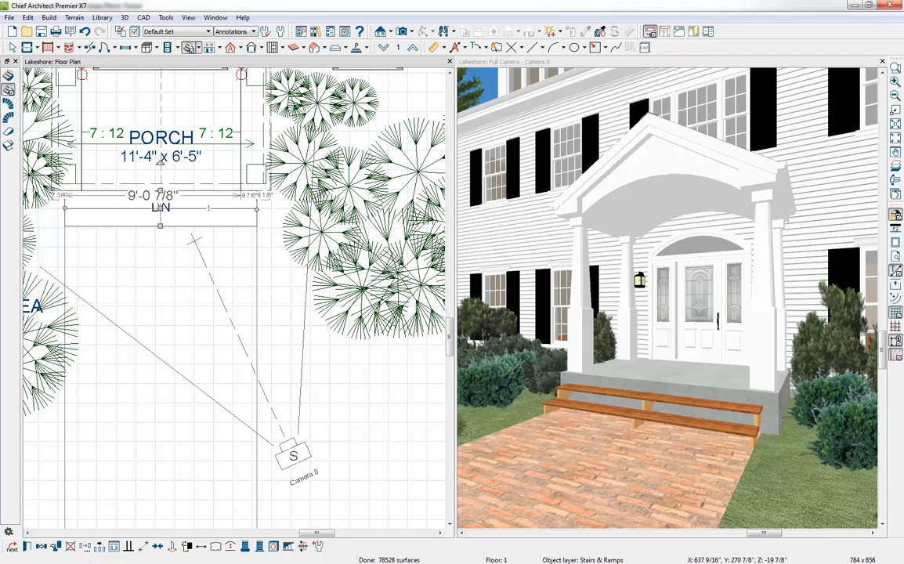
Step: Turn off Open Underneath and Open Risers for the front stairs and set tread overhang and tread thickness to 0"
left_click(26, 548)
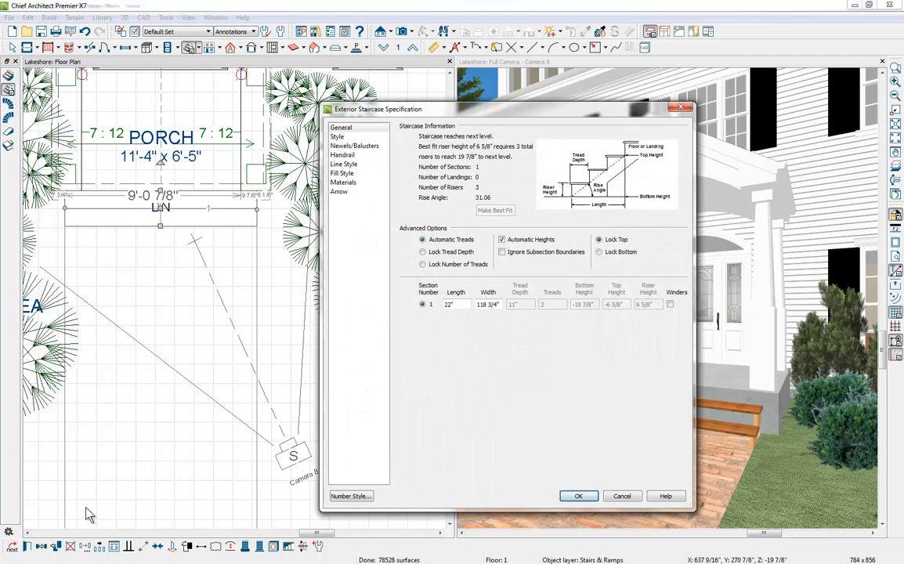
left_click(366, 138)
left_click(503, 232)
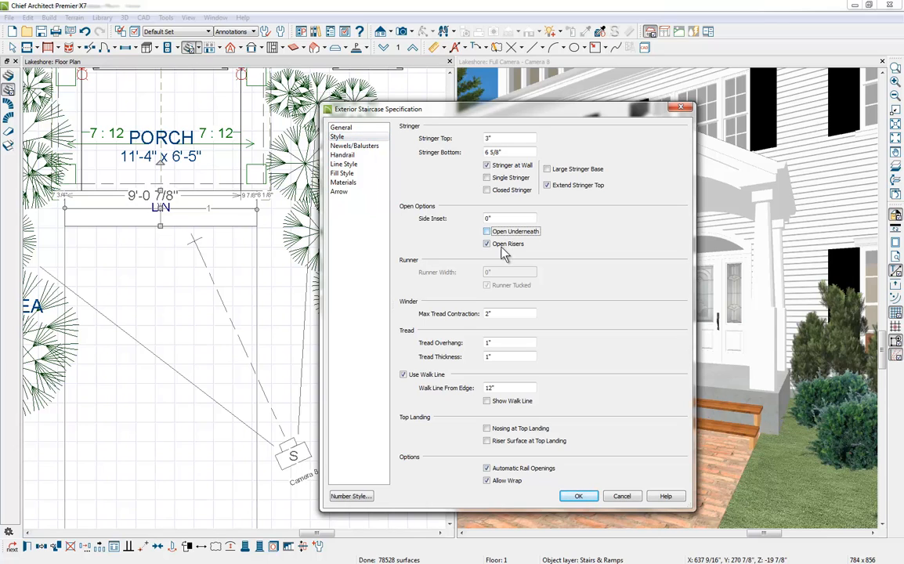
left_click(505, 244)
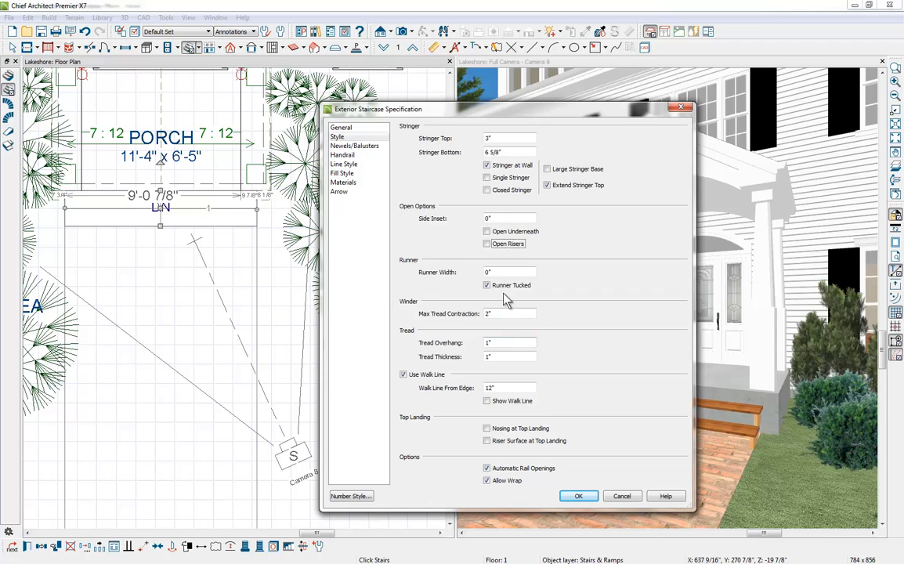
key("Tab")
key("Tab")
key("Tab")
key("Tab")
type("0")
key("Tab")
type("0")
key("Tab")
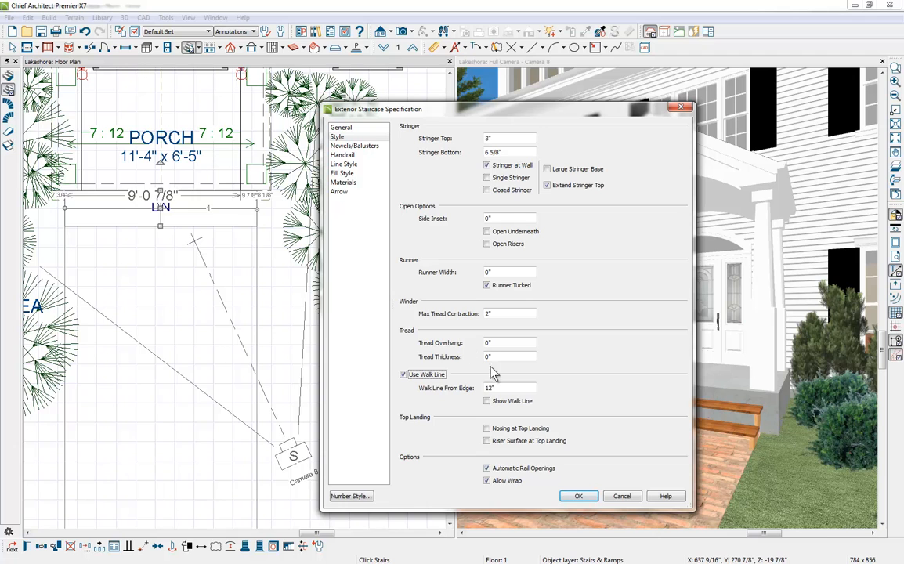
left_click(577, 495)
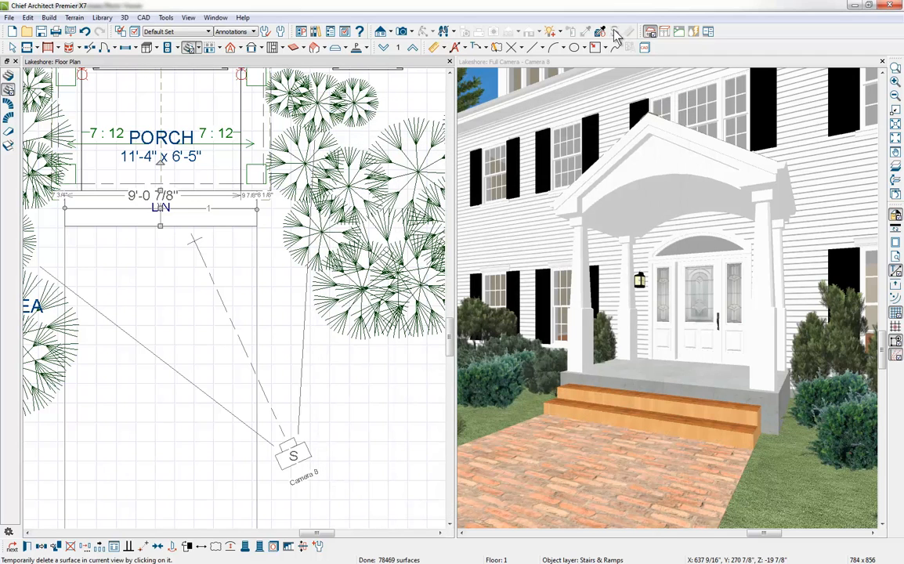
Step: Apply the walkway's Brolio brick material to the front stairs and porch slab, and maximize the camera view
left_click(592, 62)
left_click(586, 31)
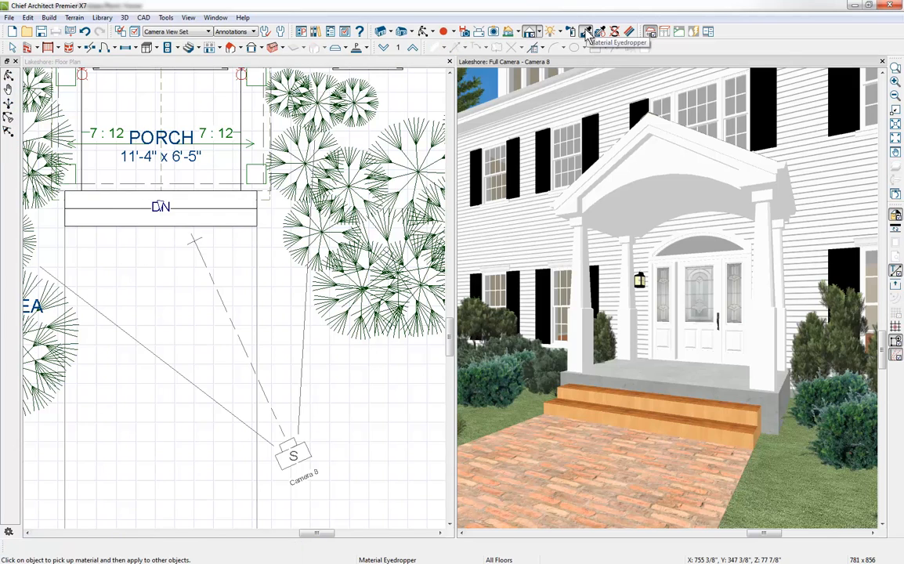
left_click(562, 457)
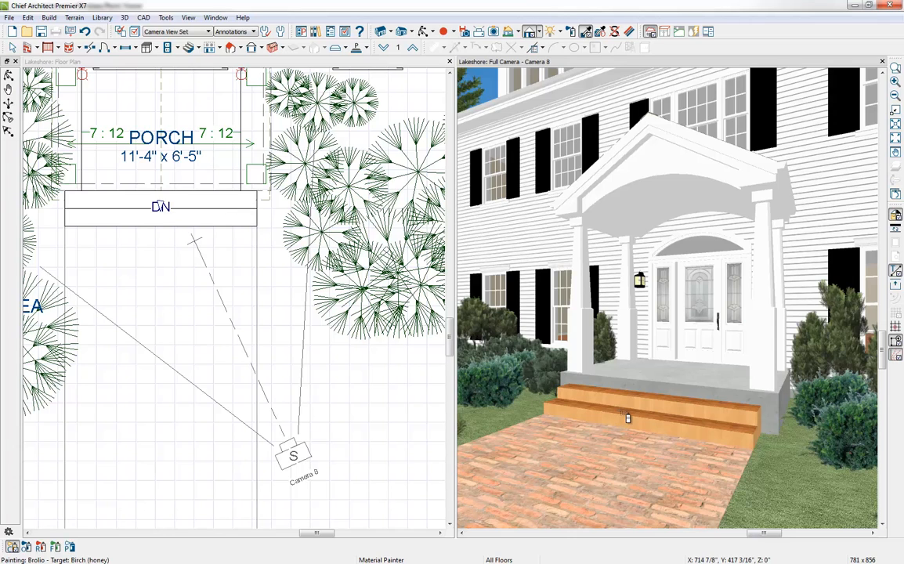
left_click(627, 418)
left_click(627, 418)
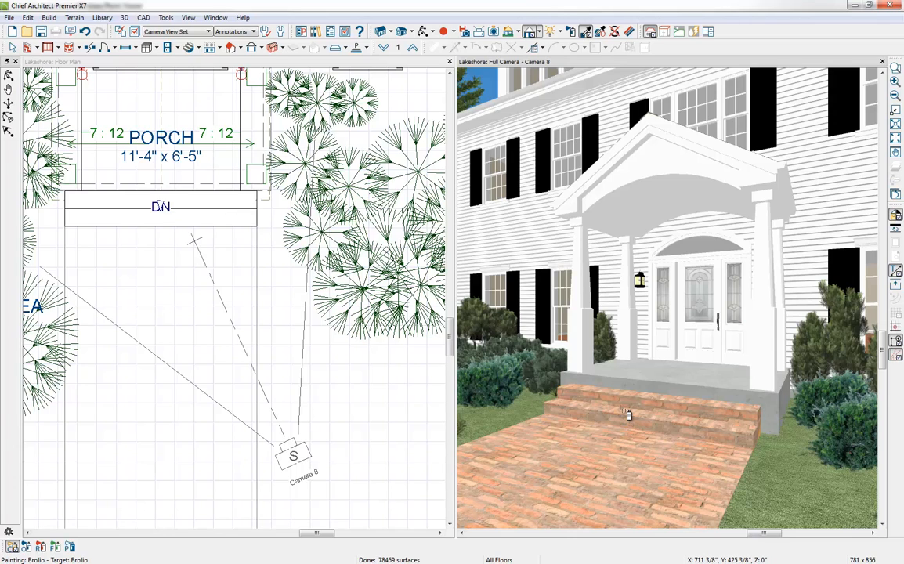
left_click(746, 390)
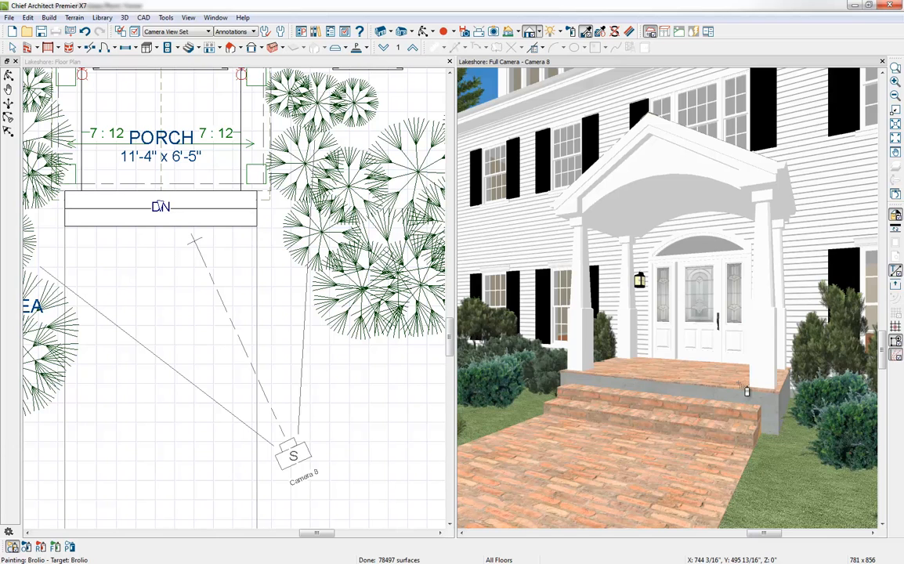
double_click(742, 64)
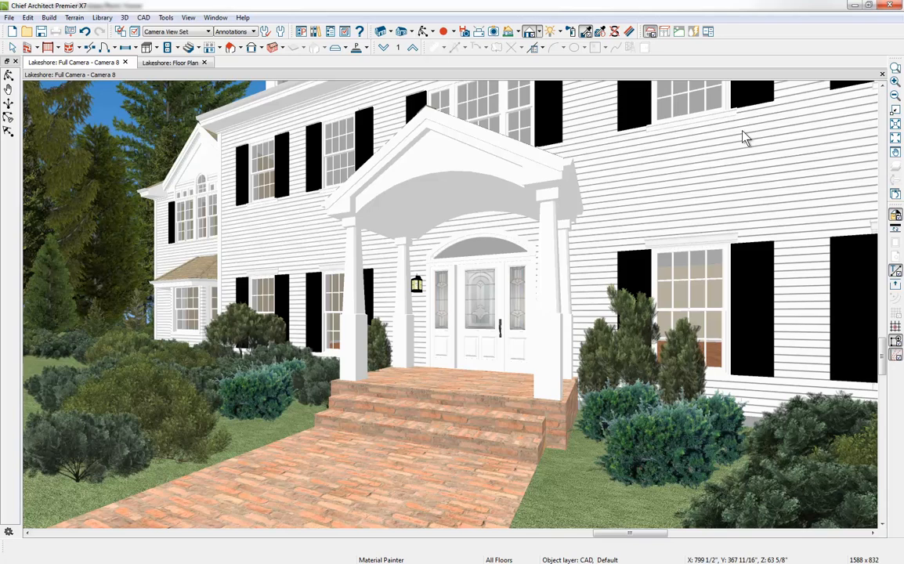